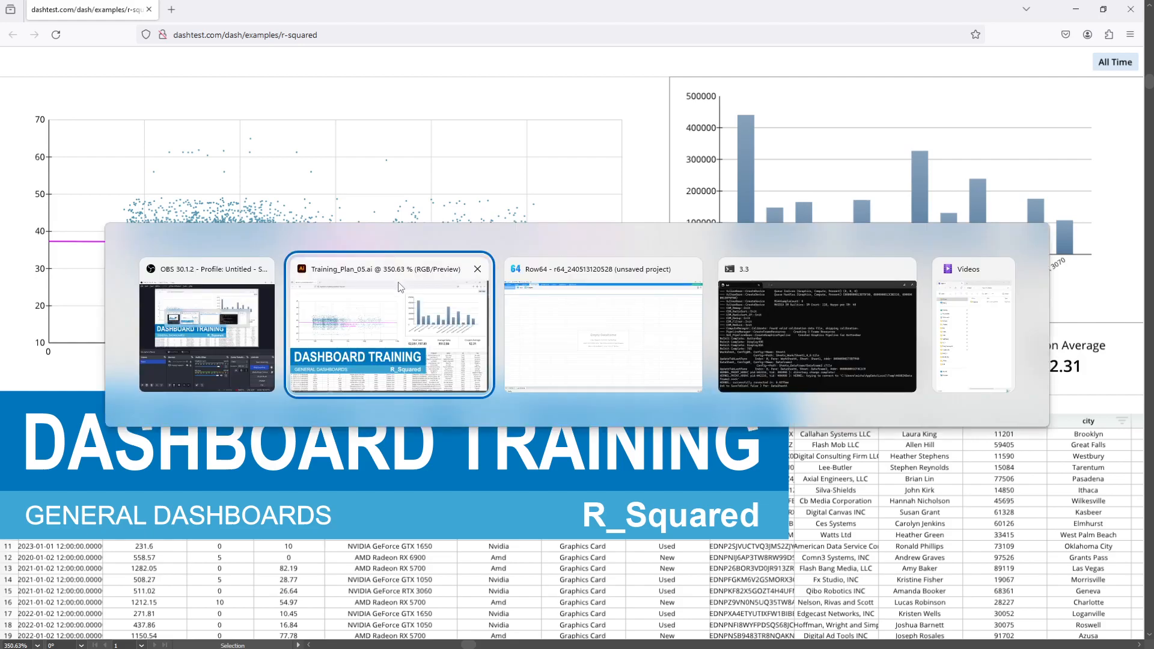
Switch to Row64 and create a live dataframe from the HardwareSales table
left_click(118, 22)
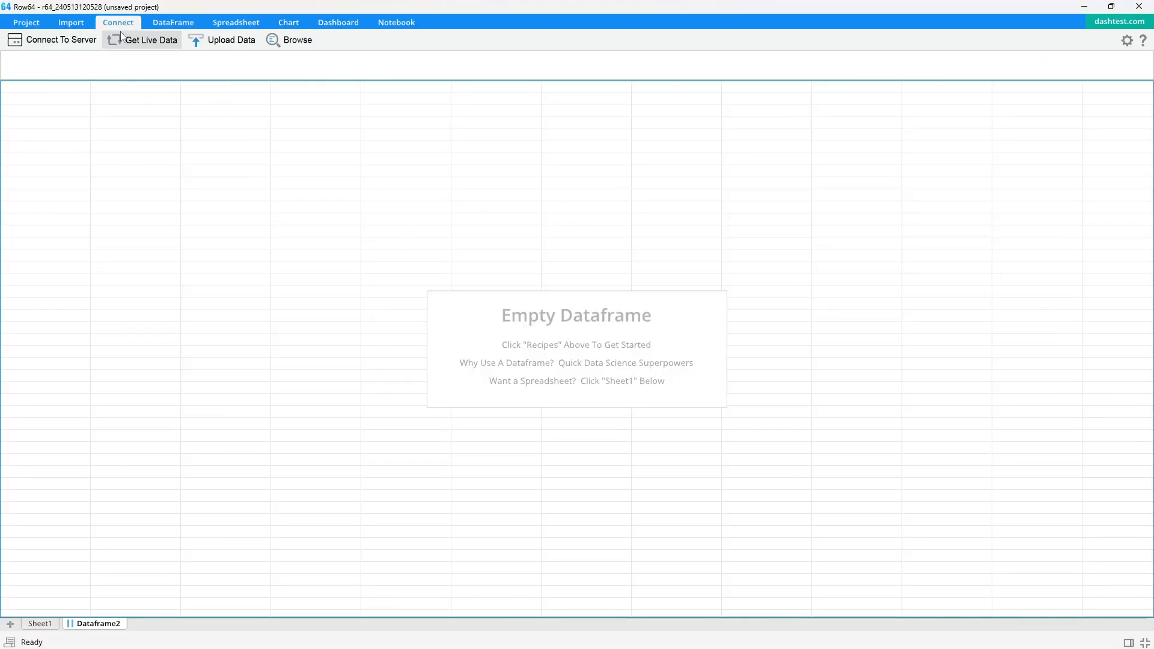
left_click(144, 40)
scroll(481, 414, "down", 2)
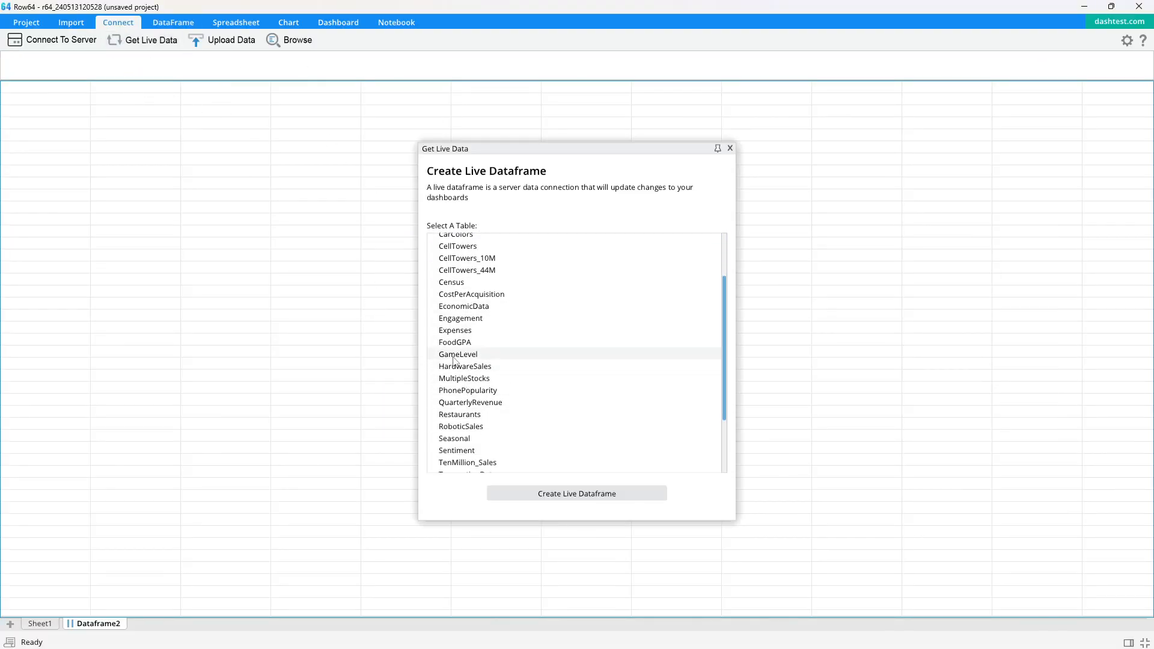
left_click(463, 370)
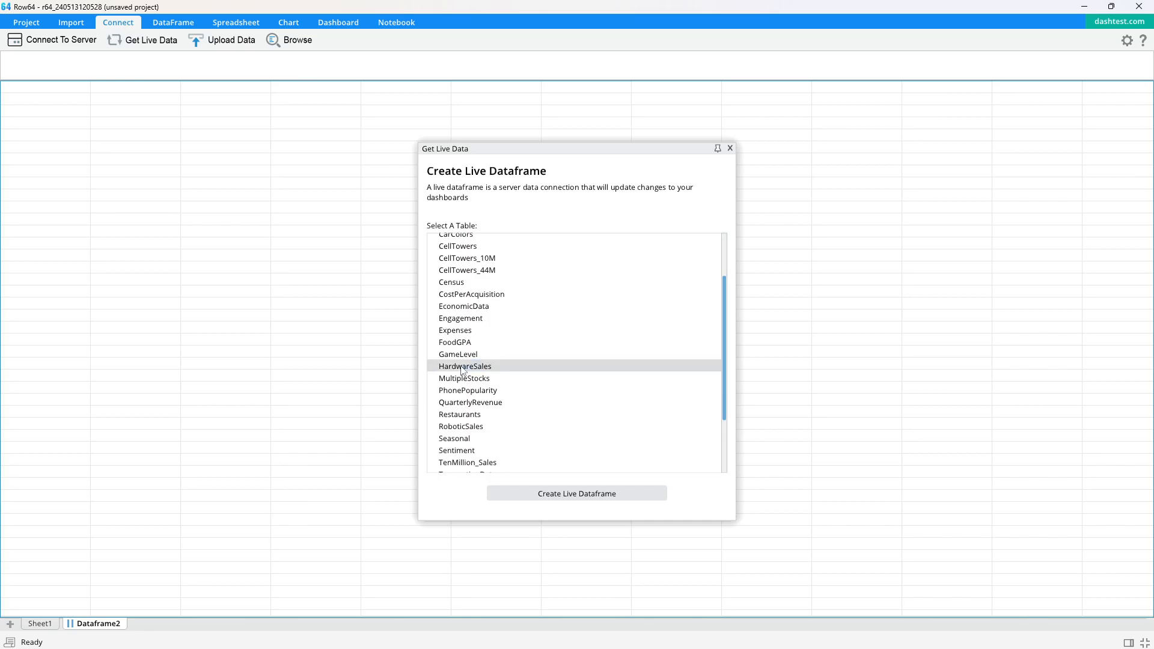
double_click(498, 370)
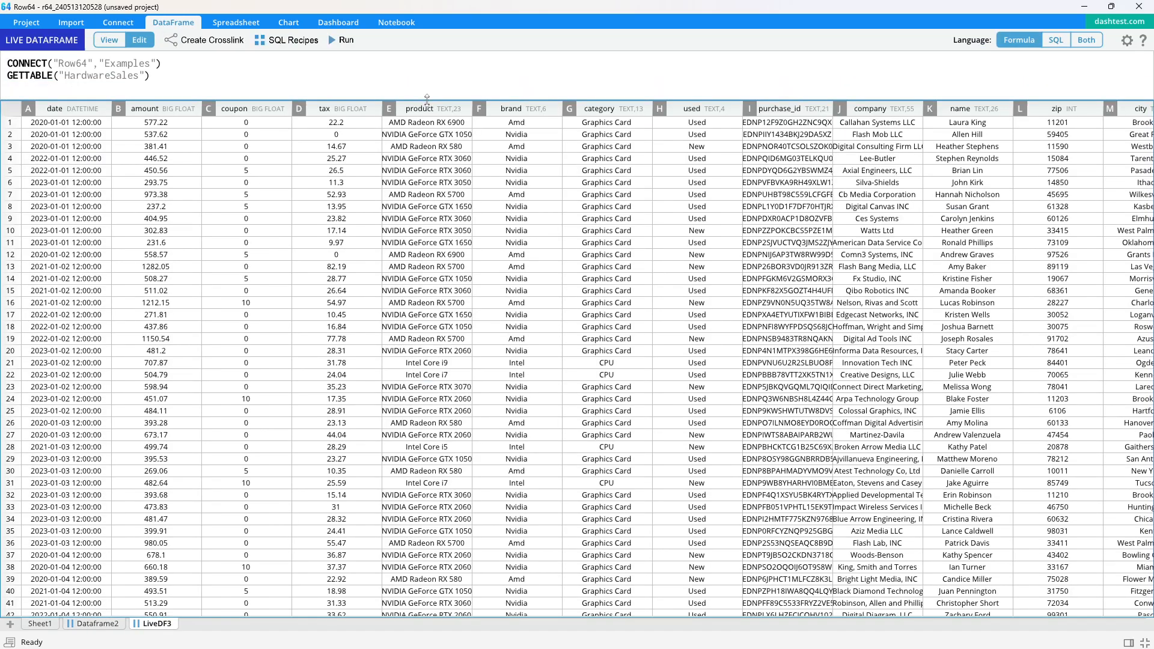
Select the amount and latitude columns and create a basic cross-link dataframe from them
left_click_drag(427, 99, 428, 103)
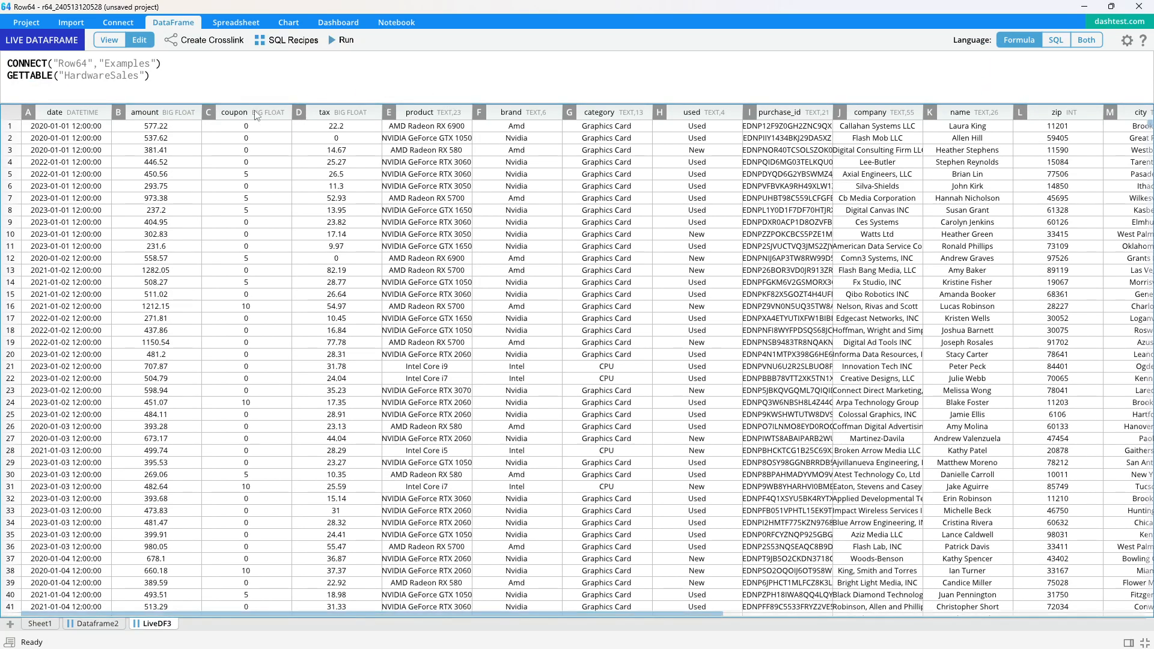
left_click(175, 109)
left_click_drag(549, 615, 782, 616)
left_click(973, 113, "ctrl")
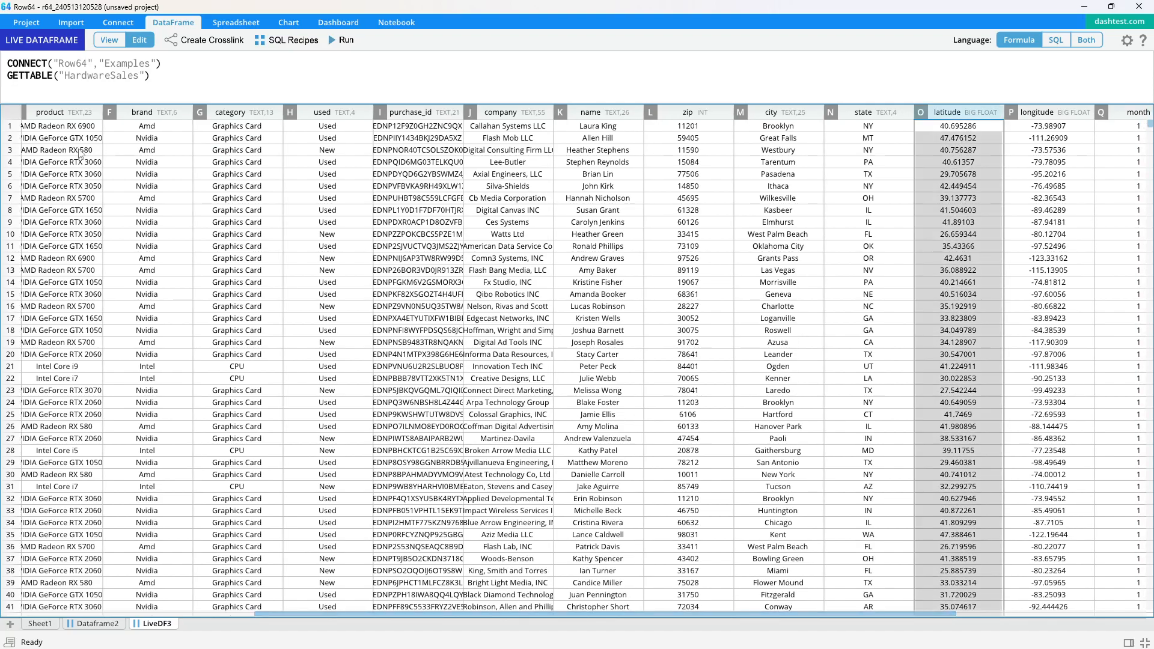
left_click(204, 40)
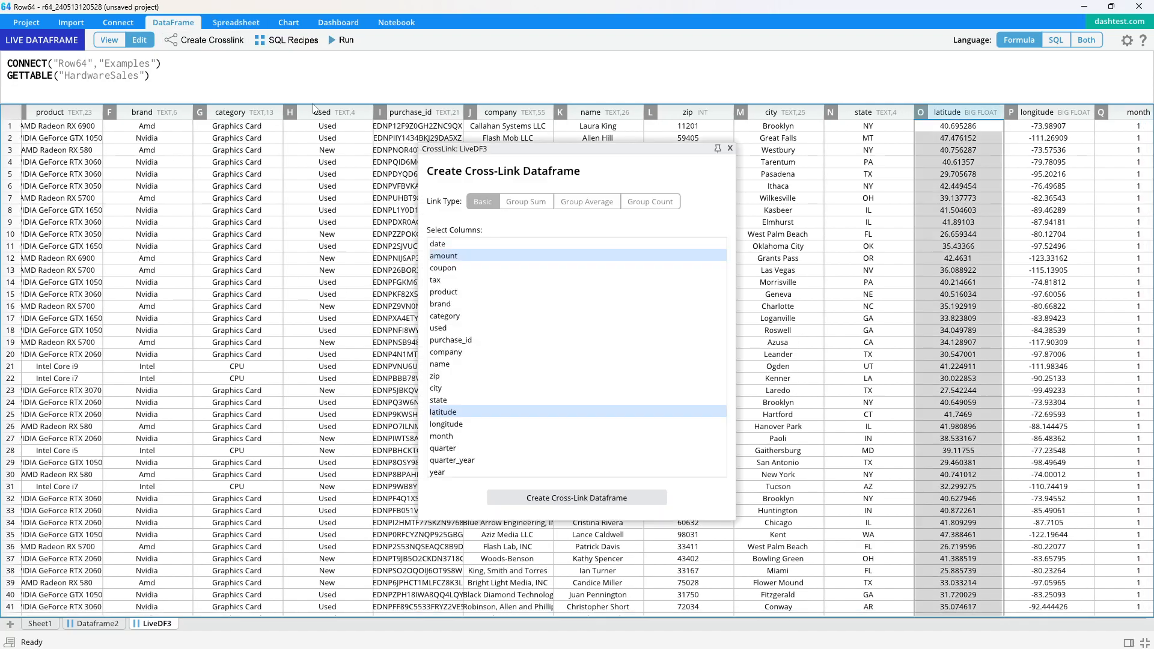
left_click(565, 498)
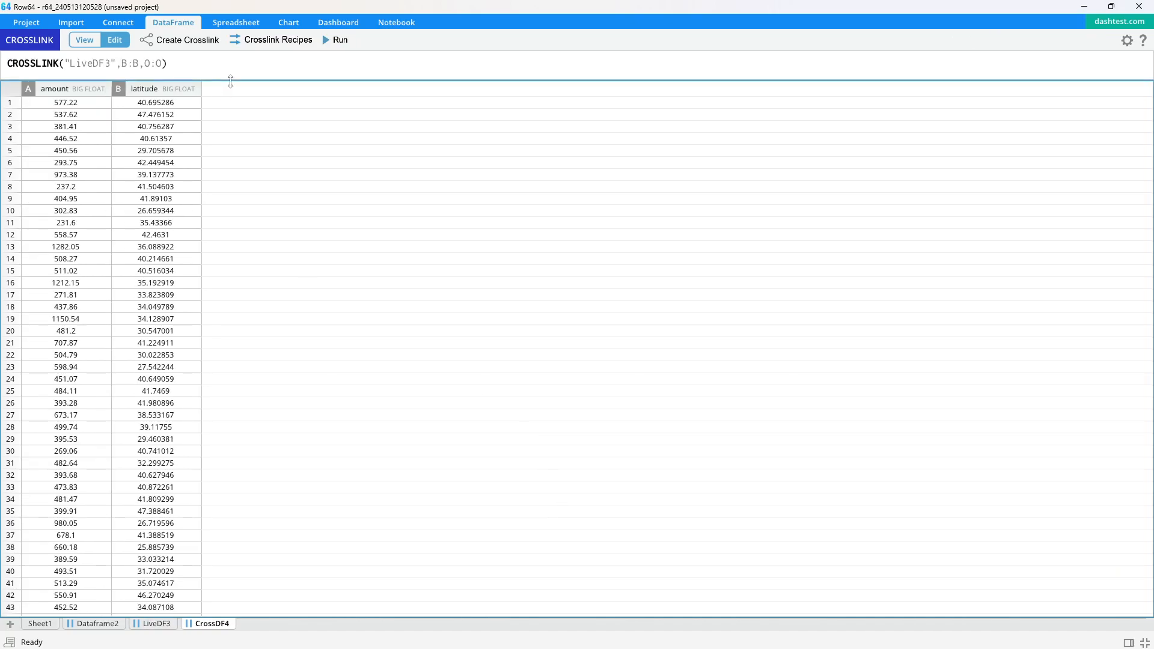
Select both columns of the cross-link dataframe and create a scatter plot from them
left_click(78, 101)
left_click_drag(122, 110, 235, 119)
left_click(235, 120)
left_click_drag(77, 99, 124, 131)
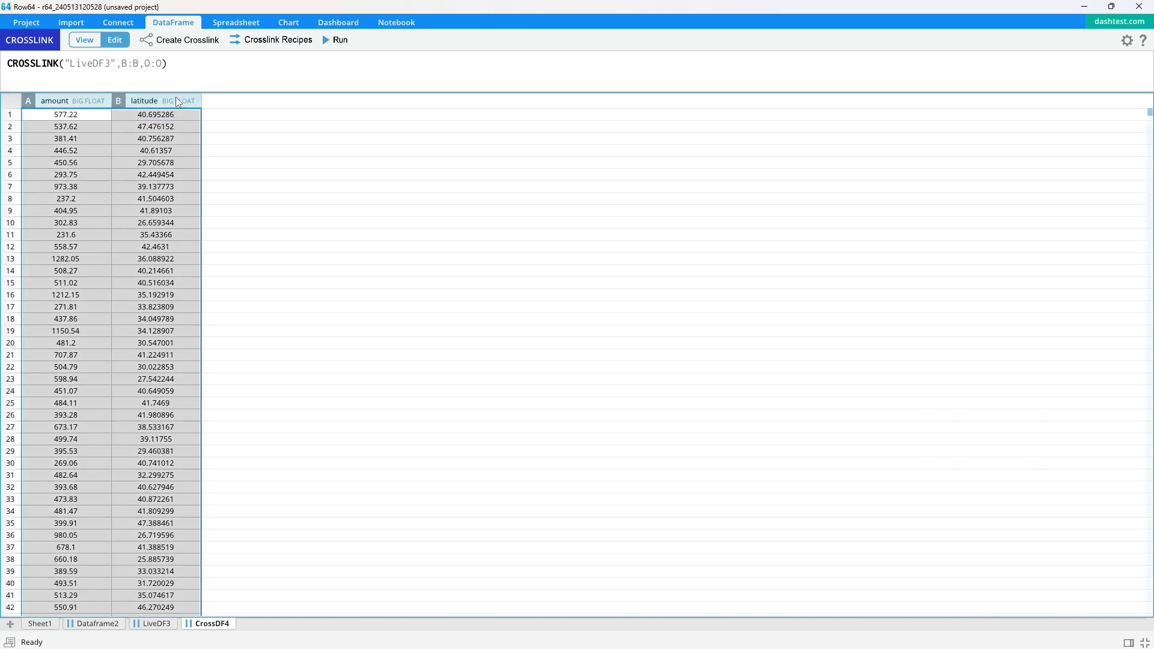
left_click_drag(178, 91, 178, 83)
left_click(275, 21)
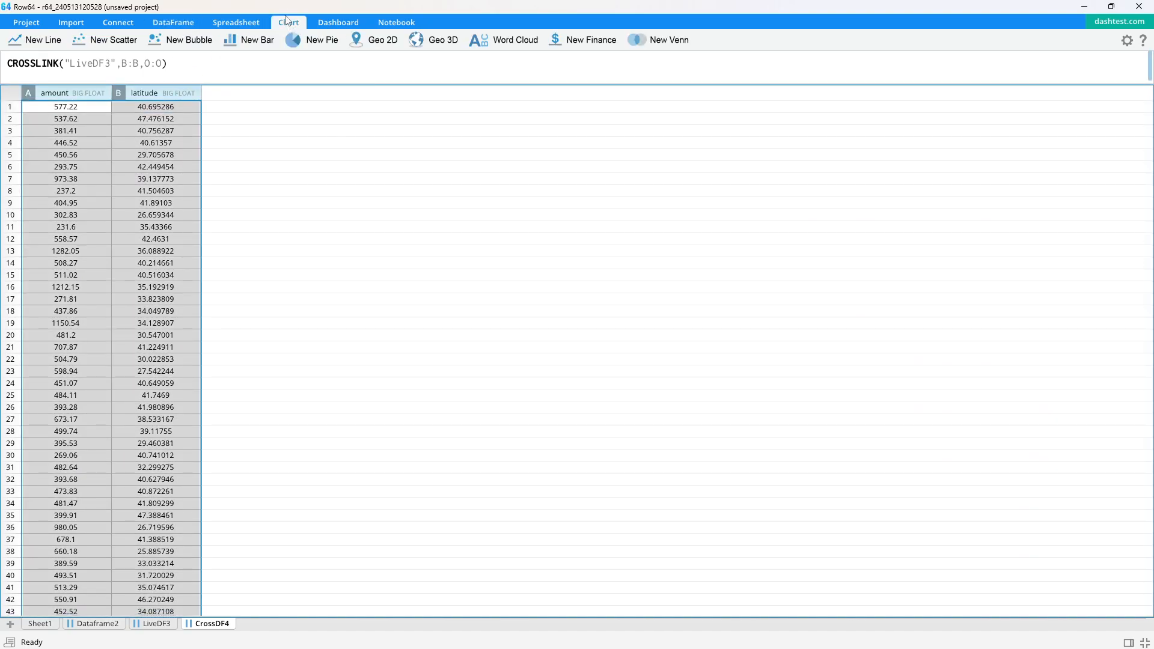
left_click(120, 47)
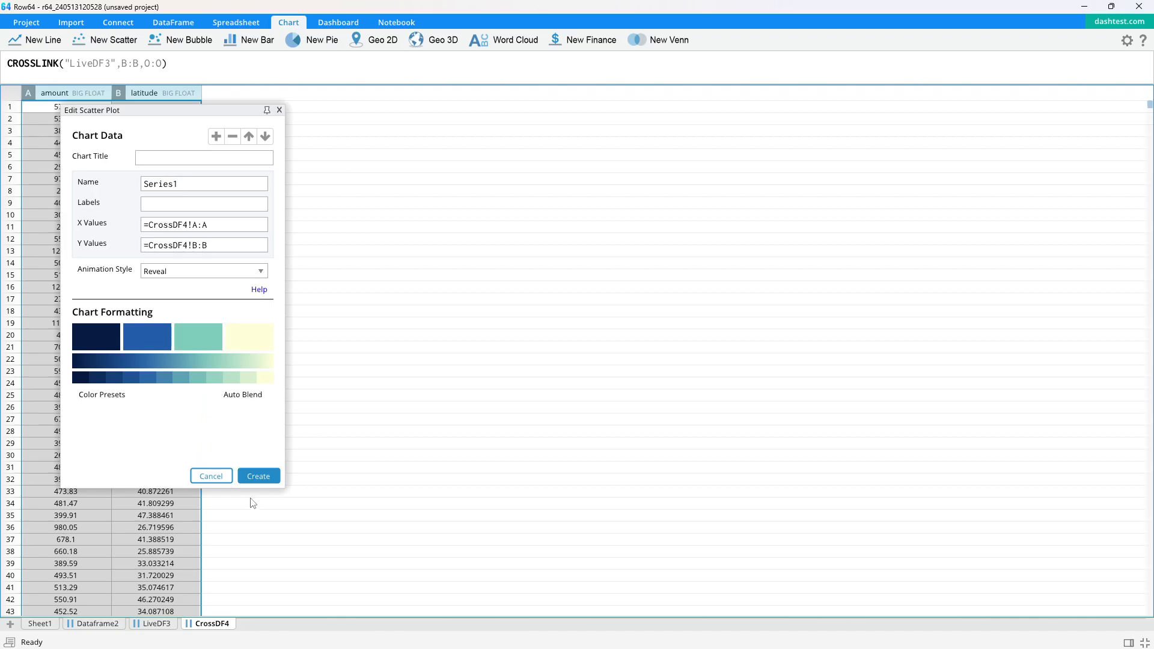
left_click(260, 472)
Open the chart settings and set the scatter markers to Circle shape with size about 4.01
left_click(336, 41)
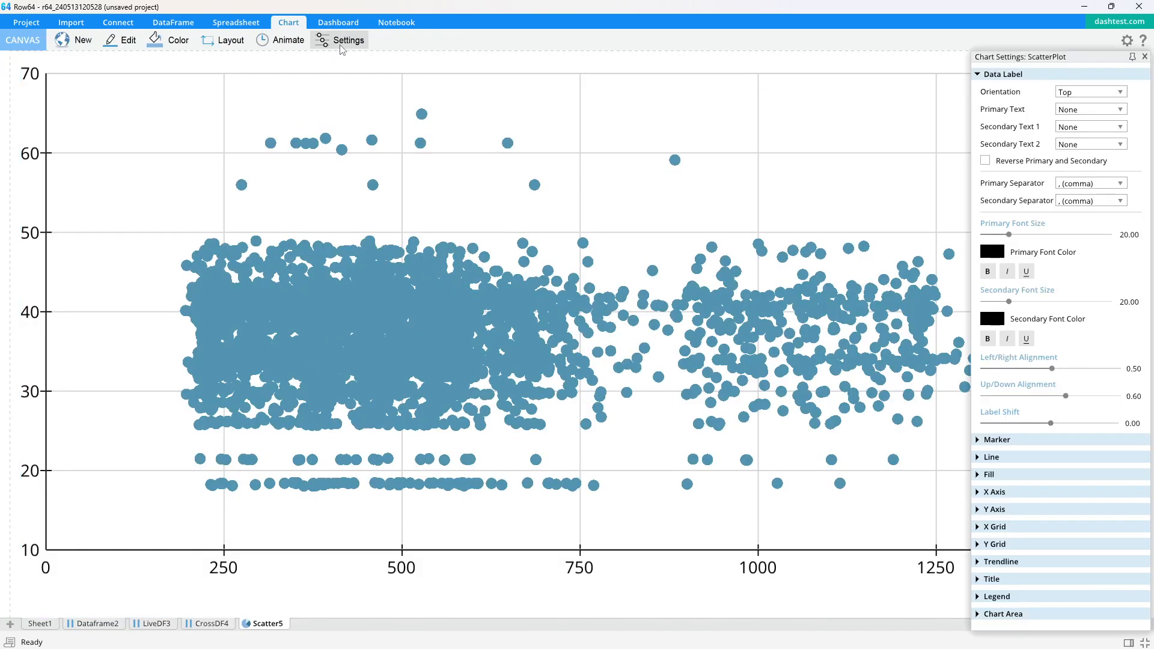
left_click(978, 440)
mouse_move(1050, 525)
left_mouse_down()
mouse_move(1009, 522)
mouse_move(1075, 522)
mouse_move(995, 522)
mouse_move(1028, 522)
left_mouse_up()
left_click(1090, 475)
left_click(1076, 511)
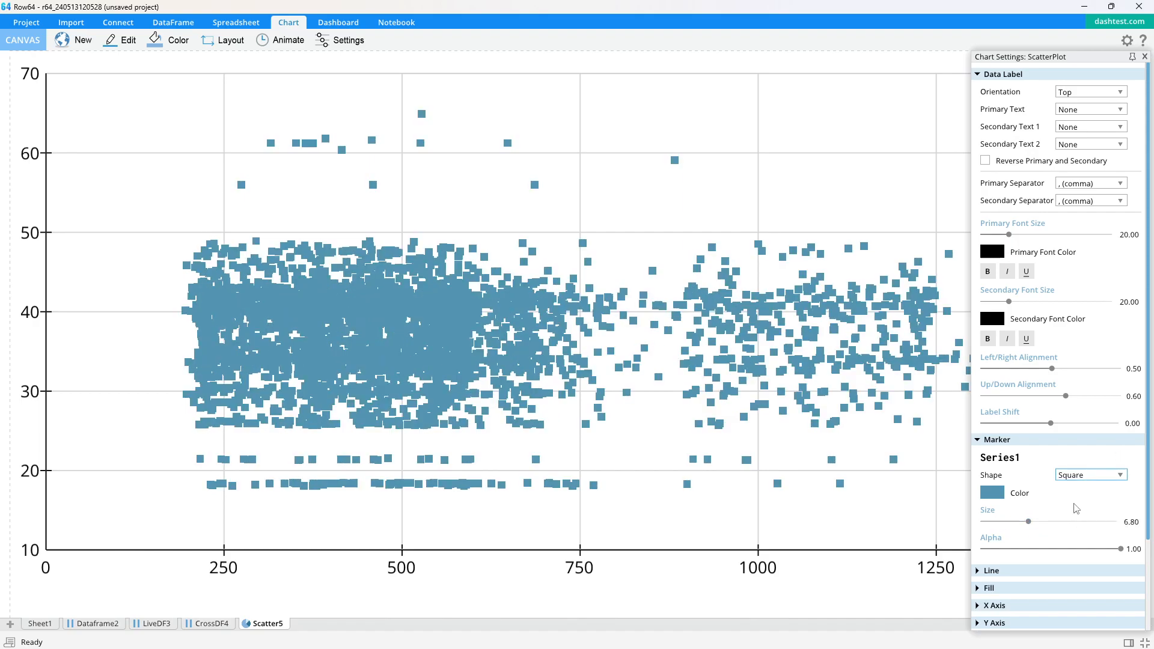
left_click(1080, 474)
left_click(1073, 522)
left_click(1076, 475)
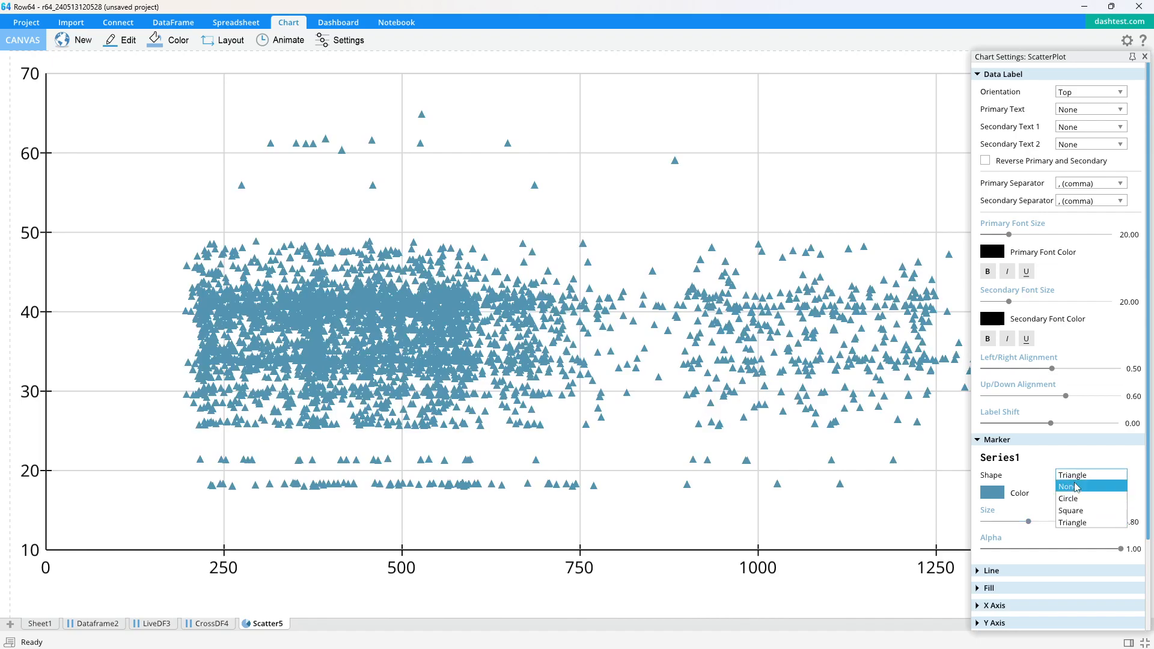
left_click(1068, 498)
left_click_drag(1028, 521, 1010, 522)
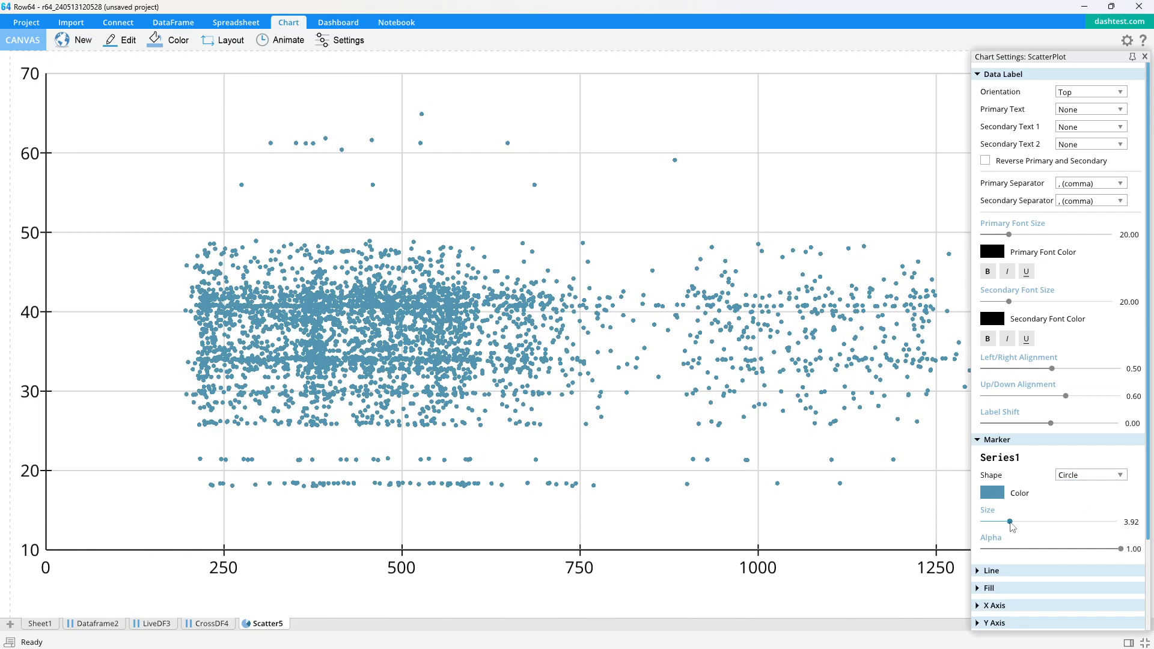
Set the X grid line alpha to about 0.34
left_click(981, 73)
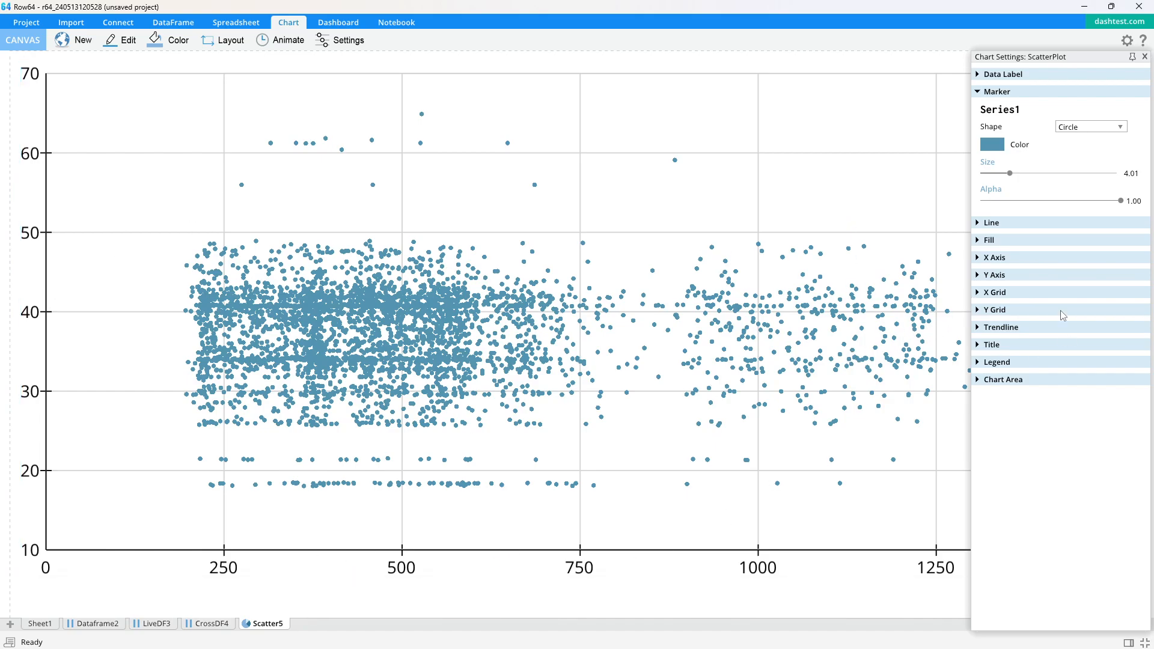
left_click(978, 294)
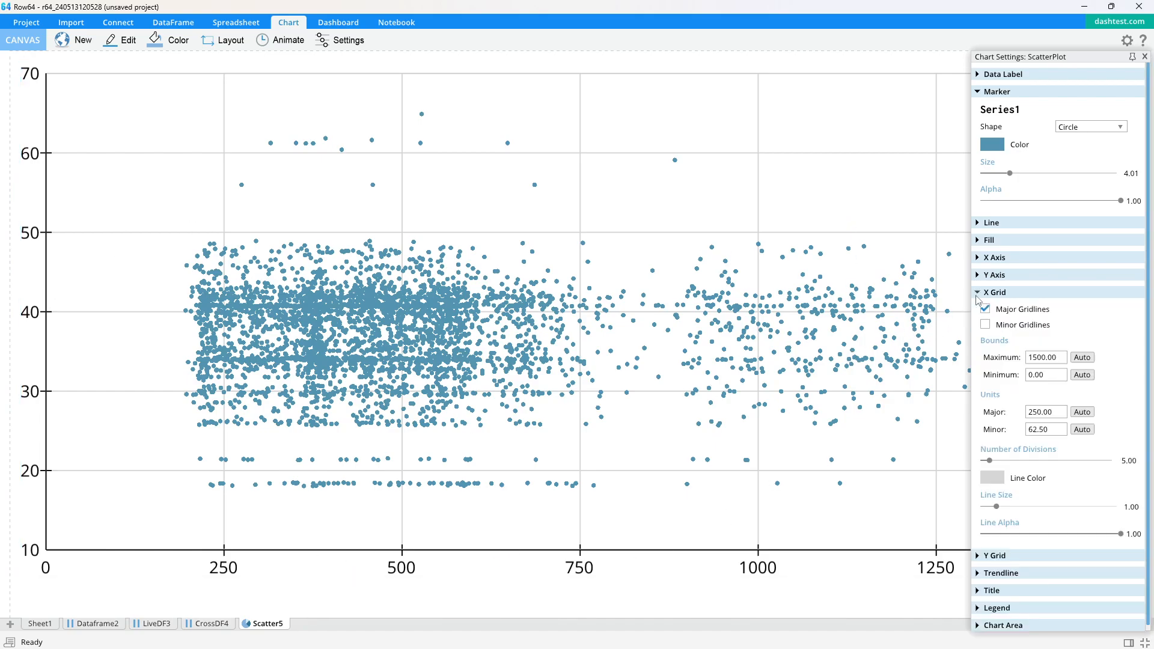
left_click_drag(1120, 534, 1033, 517)
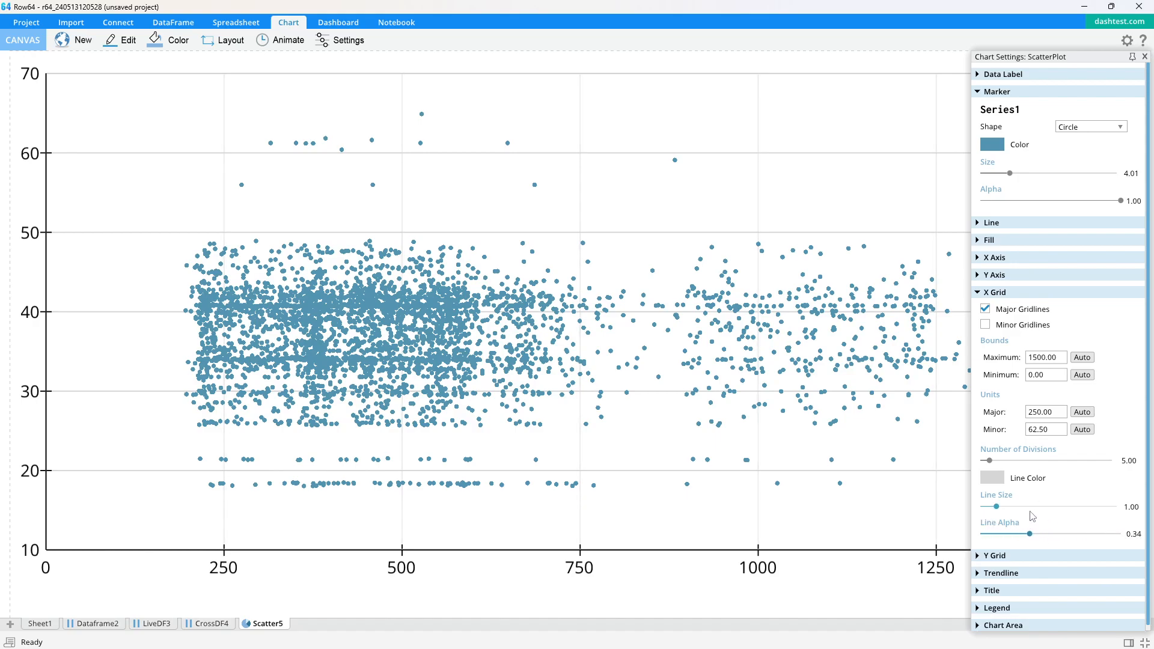
Set the Y grid line alpha to about 0.55
left_click(976, 295)
left_click(977, 310)
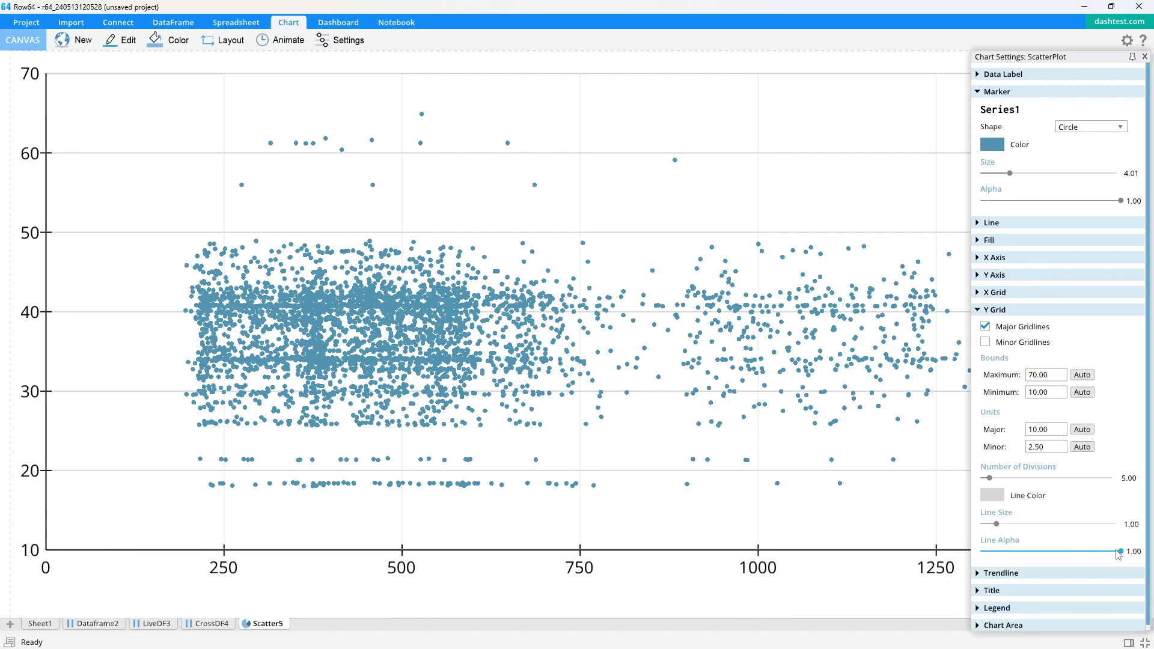
left_click_drag(1116, 552, 1065, 557)
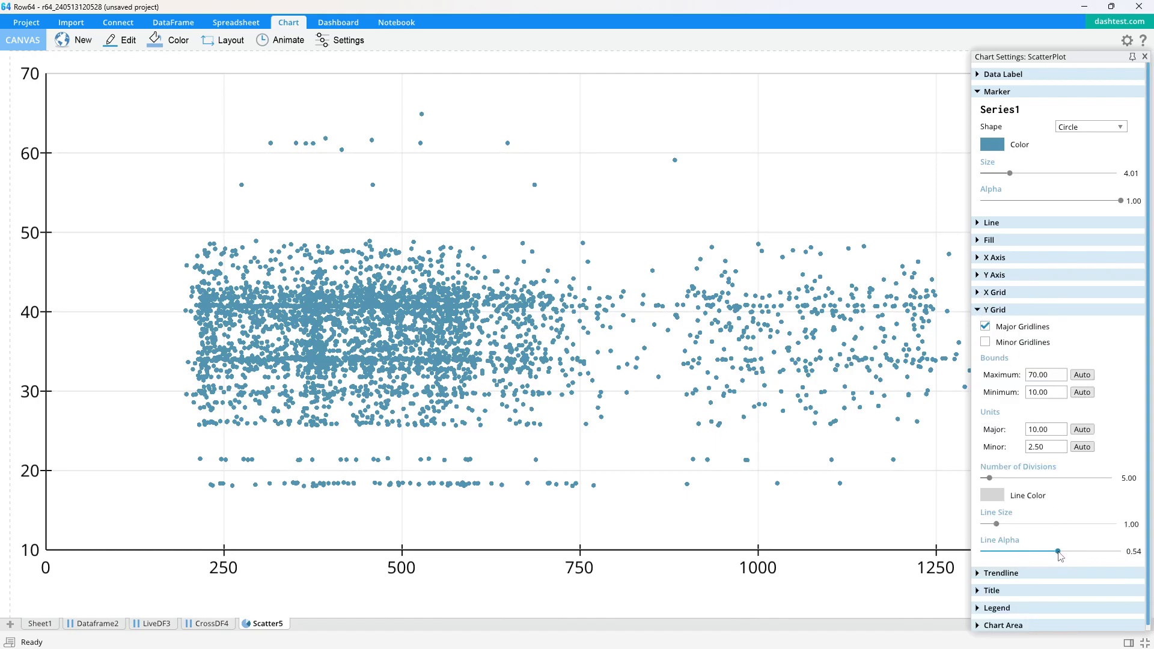
left_click(977, 311)
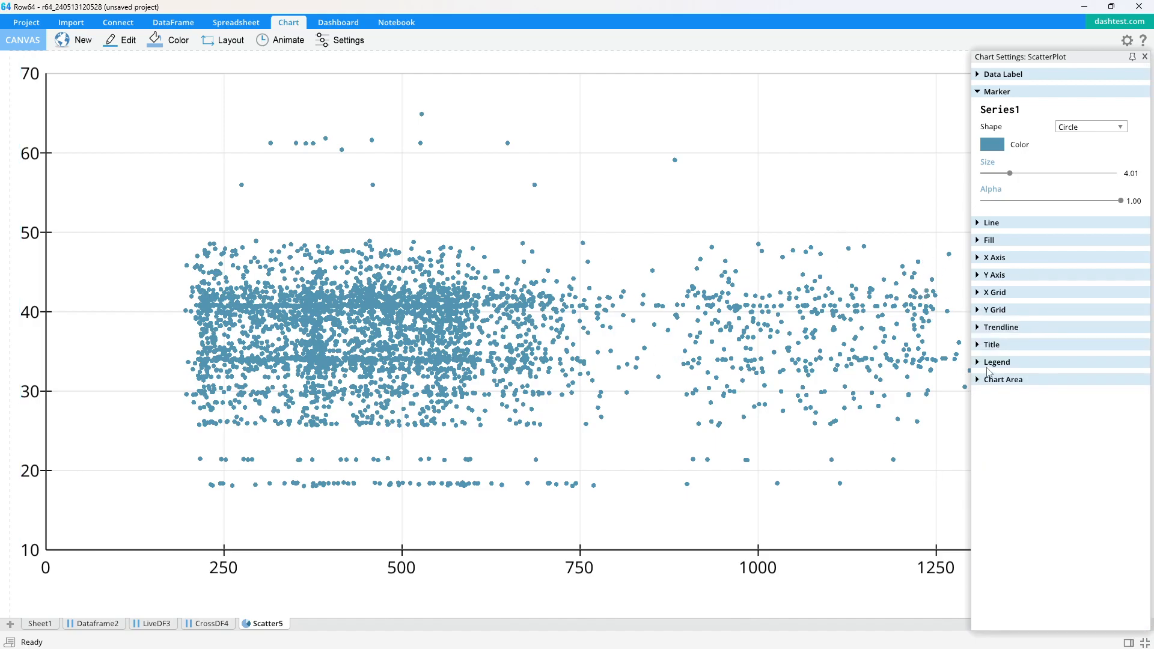
Show the trendline and set its line color to FF0077
left_click(977, 331)
left_click(984, 361)
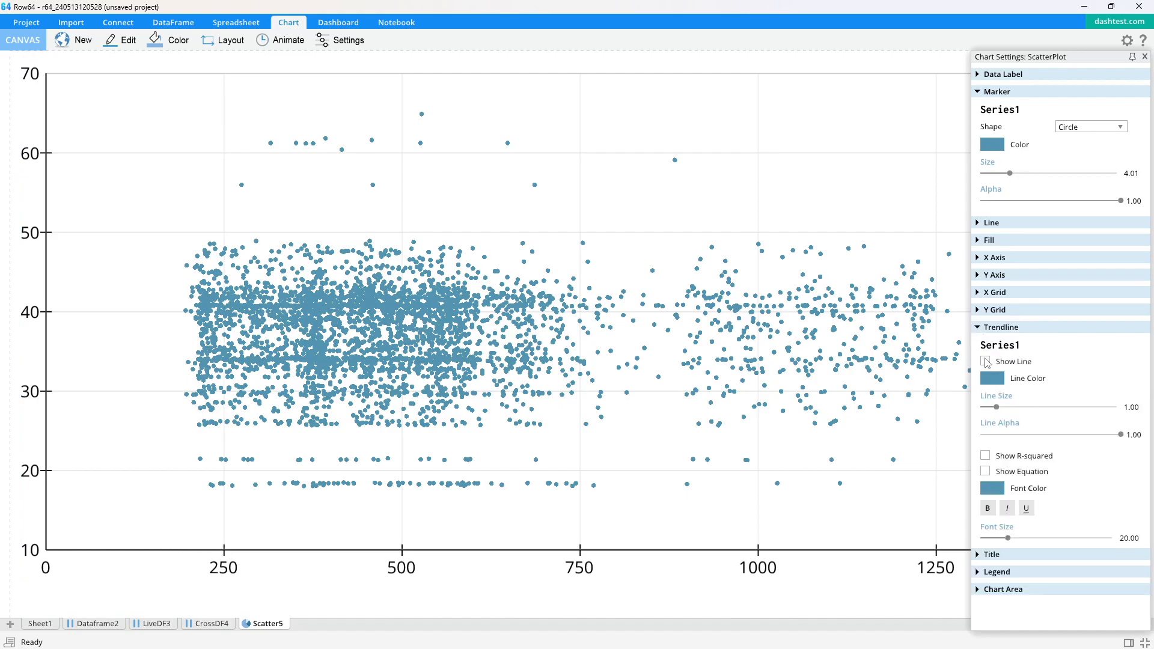
left_click(992, 378)
left_click_drag(933, 367, 956, 424)
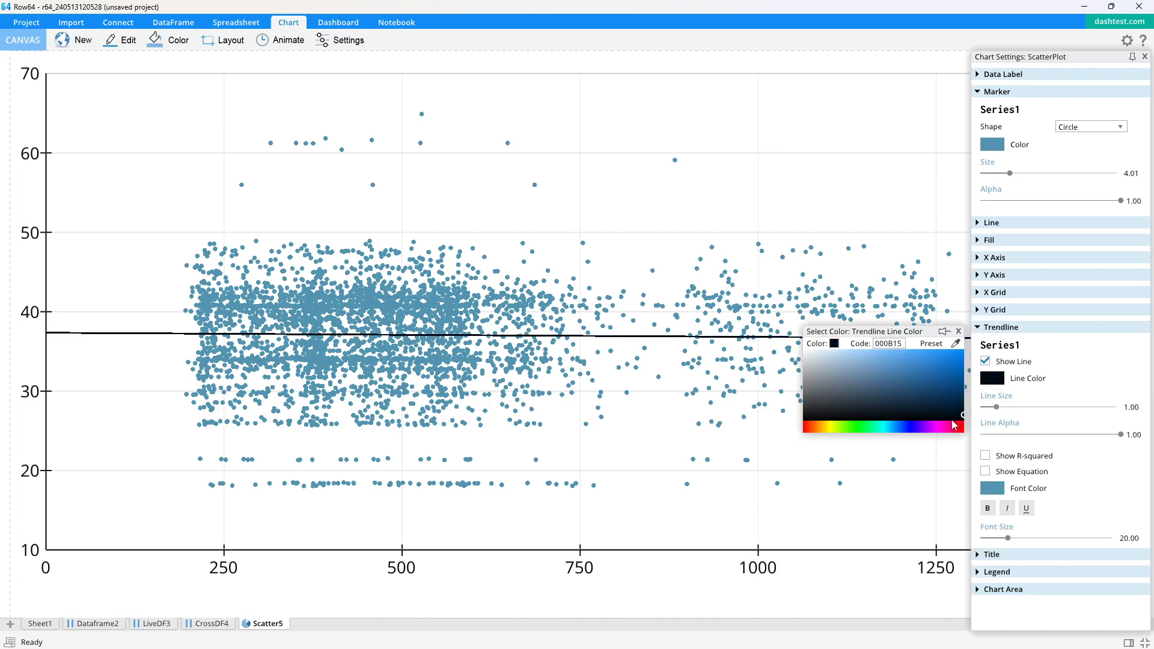
left_click(947, 428)
left_click_drag(942, 369, 968, 351)
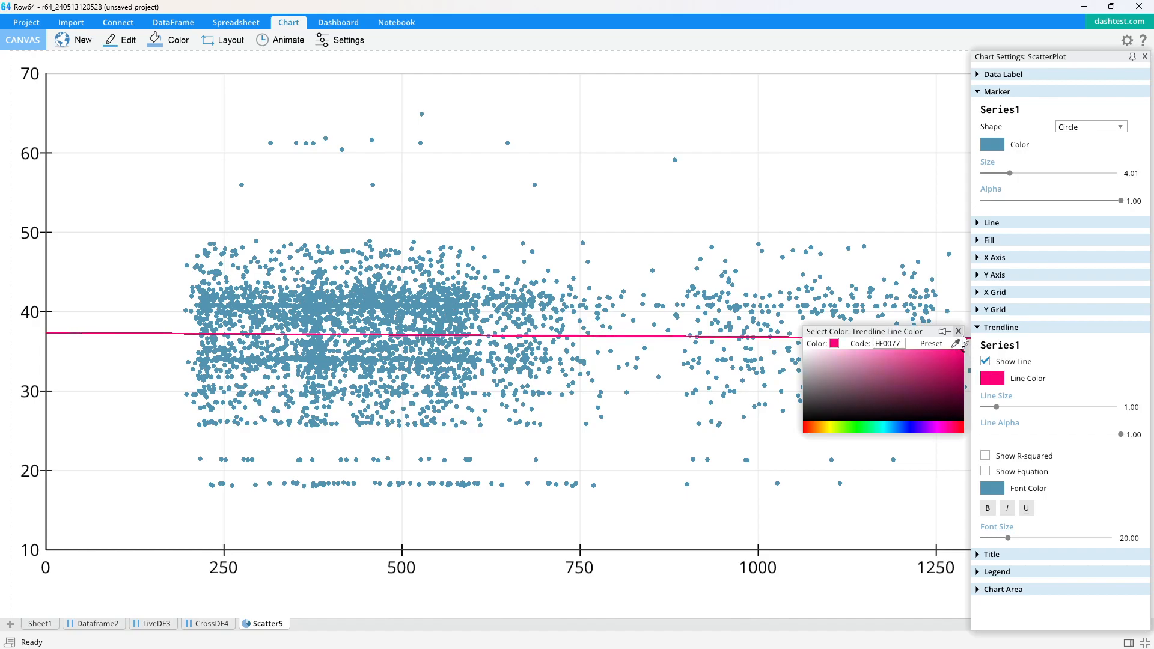
left_click(958, 331)
Set the trendline equation font color to FF0077 to match the line
left_click(998, 485)
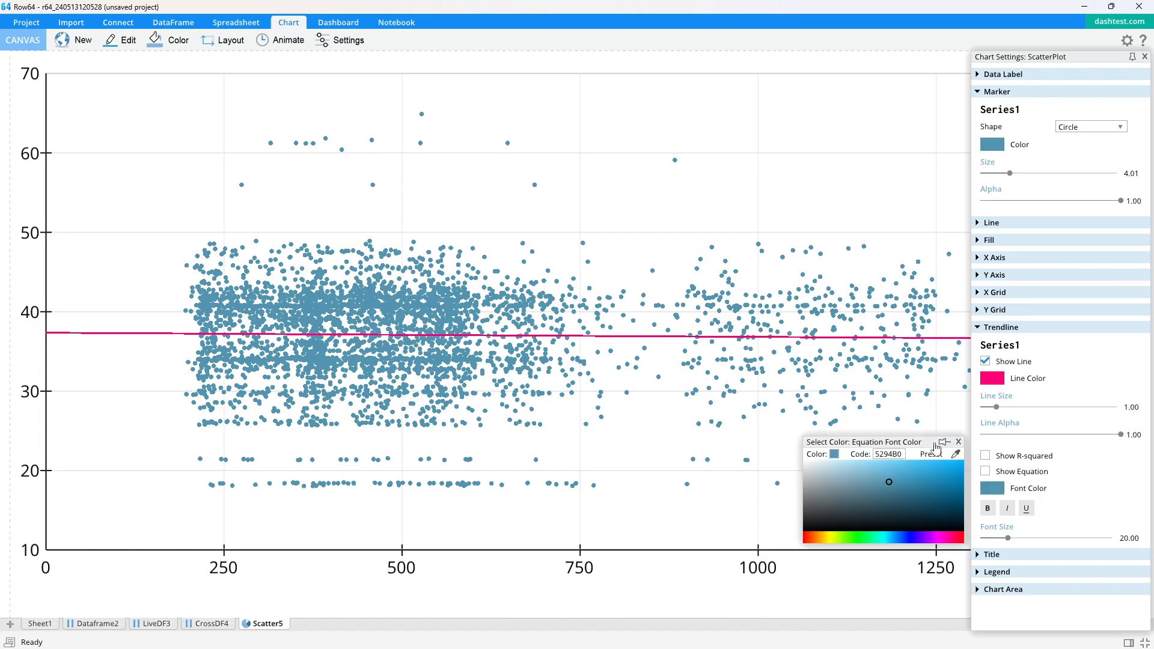
left_click(991, 378)
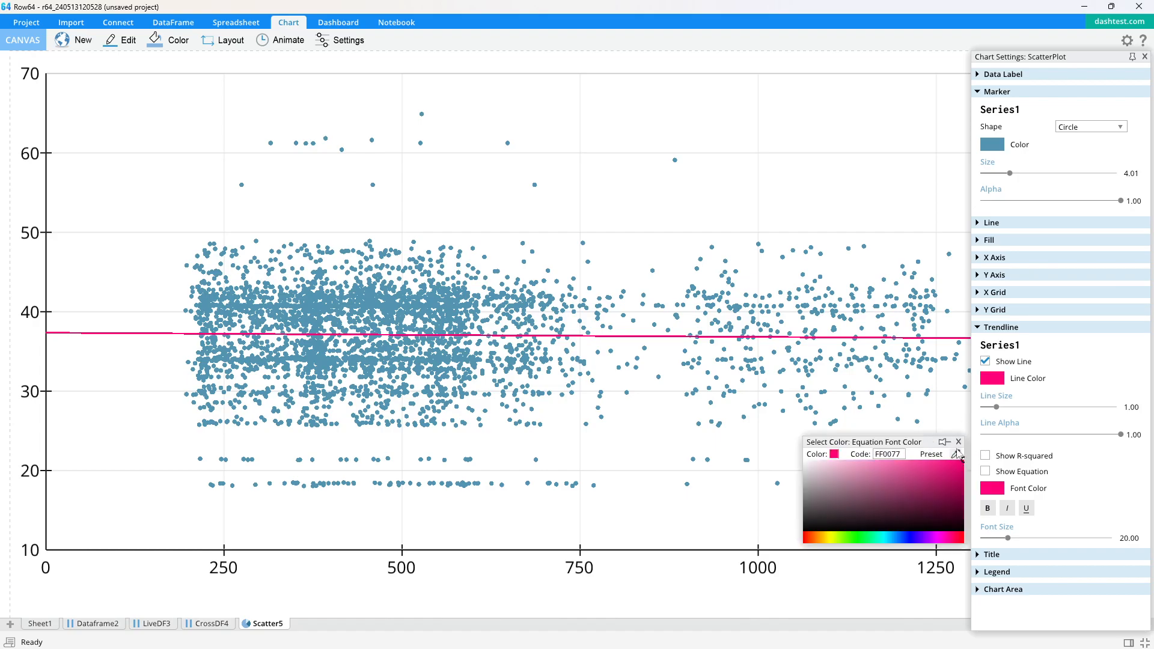
left_click(958, 442)
Show the R-squared value and equation, and move their label below the data points
left_click(984, 456)
left_click(985, 472)
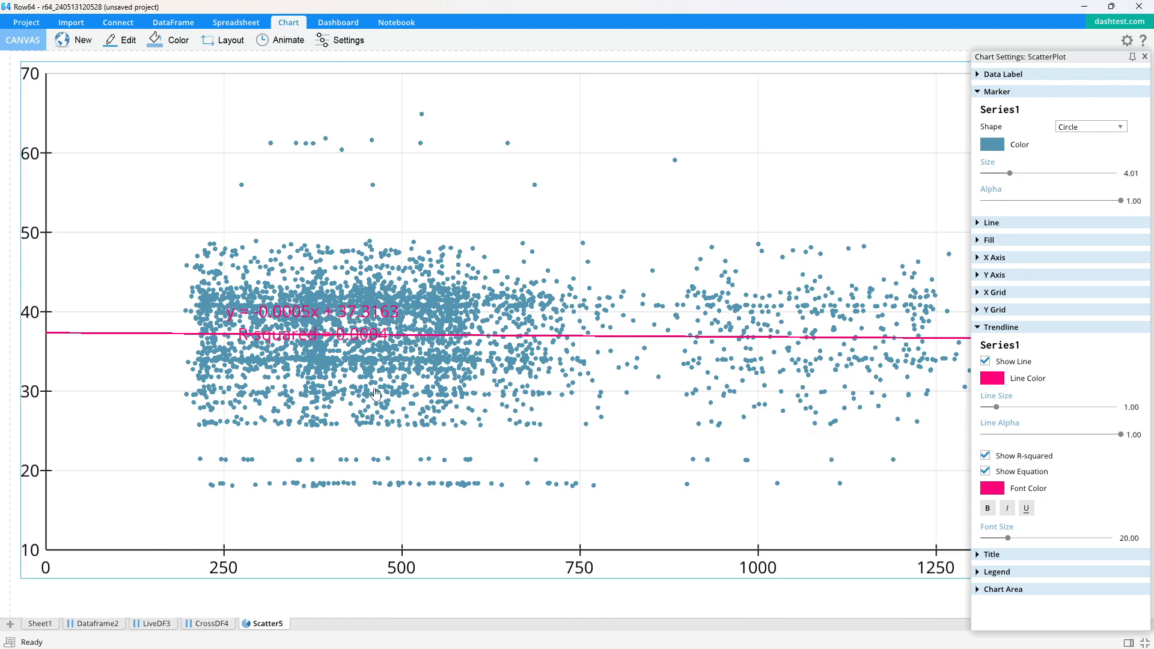
left_click_drag(324, 316, 619, 505)
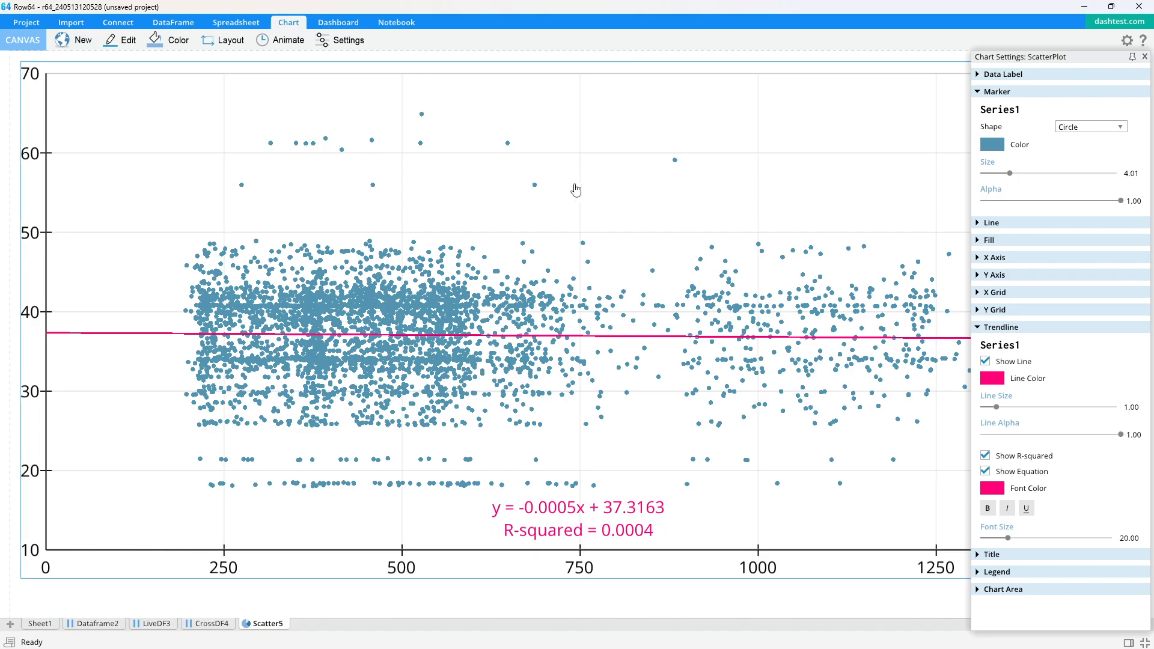
Create a new dashboard and divide it into a bottom panel and two side-by-side top panels
left_click(337, 22)
left_click(30, 41)
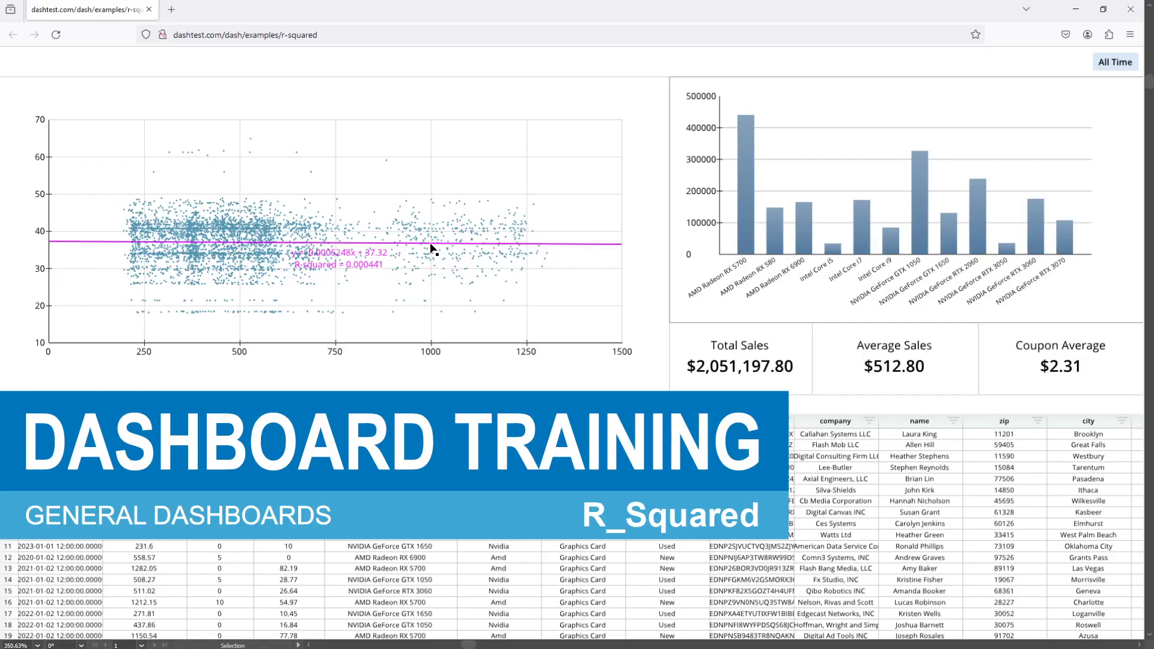
key("alt+Tab")
left_click(544, 299)
left_click(557, 329)
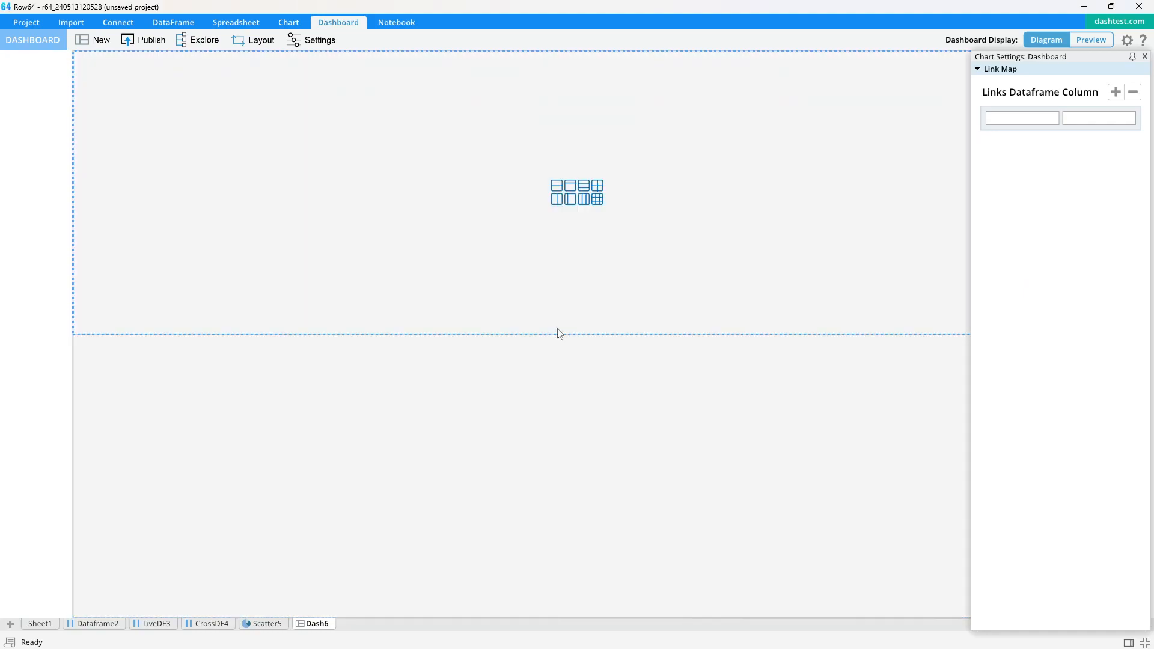
left_click(558, 202)
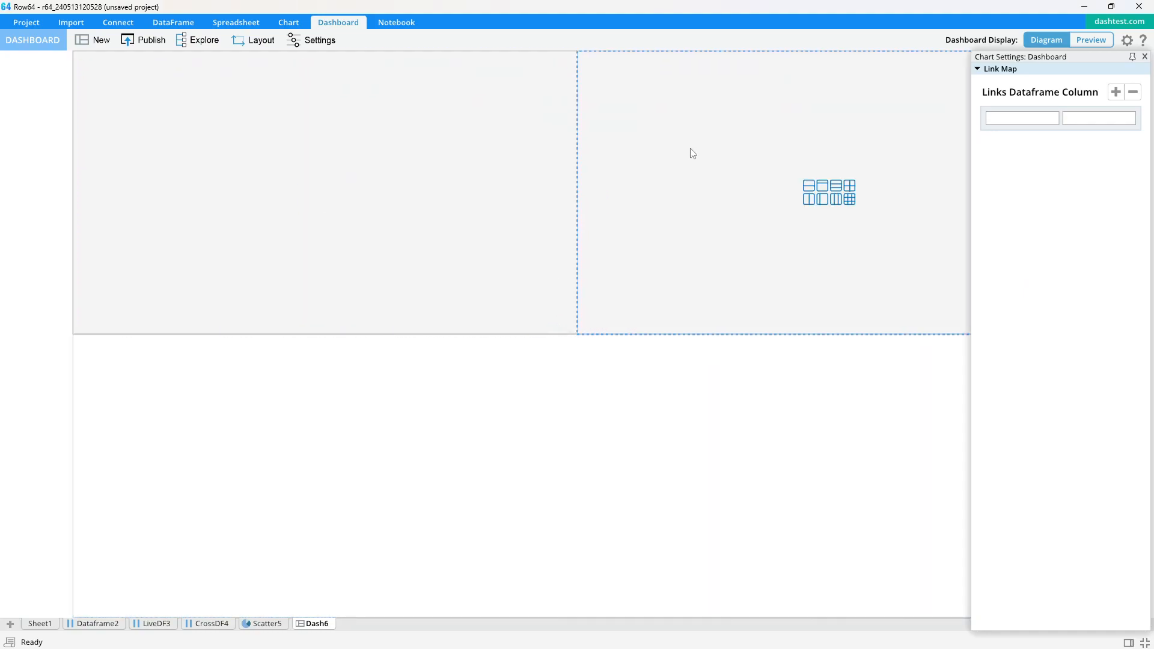
Split the top-right panel into a large upper area and a lower strip of three cells
key("alt+Tab")
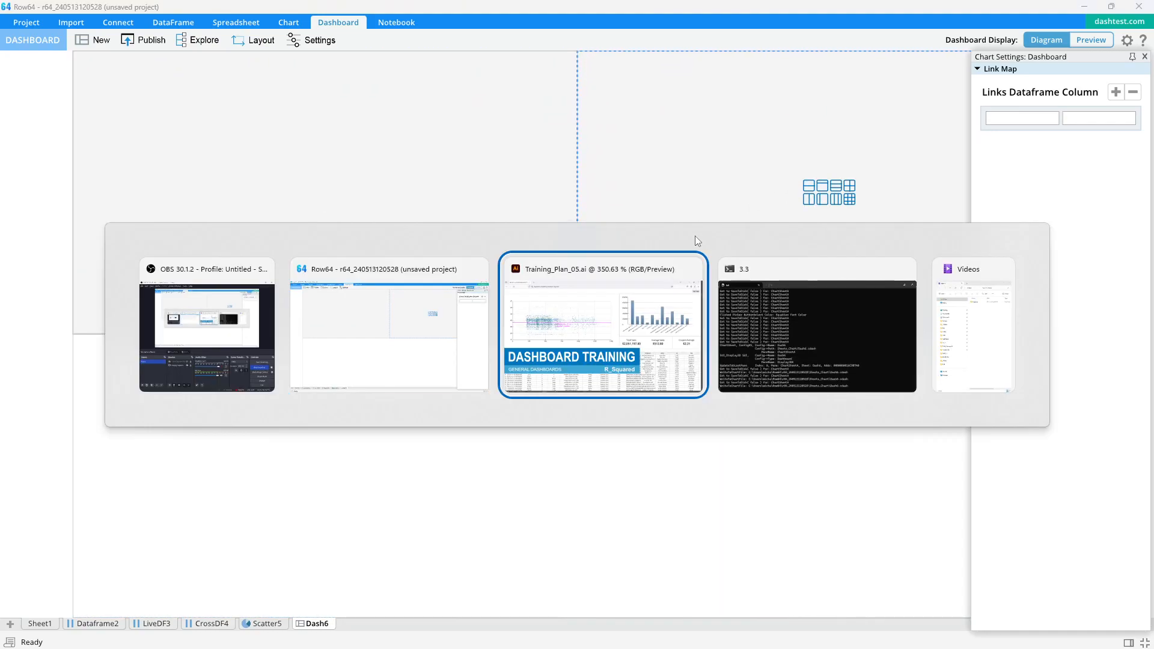
key("alt+Tab")
key("alt+Tab")
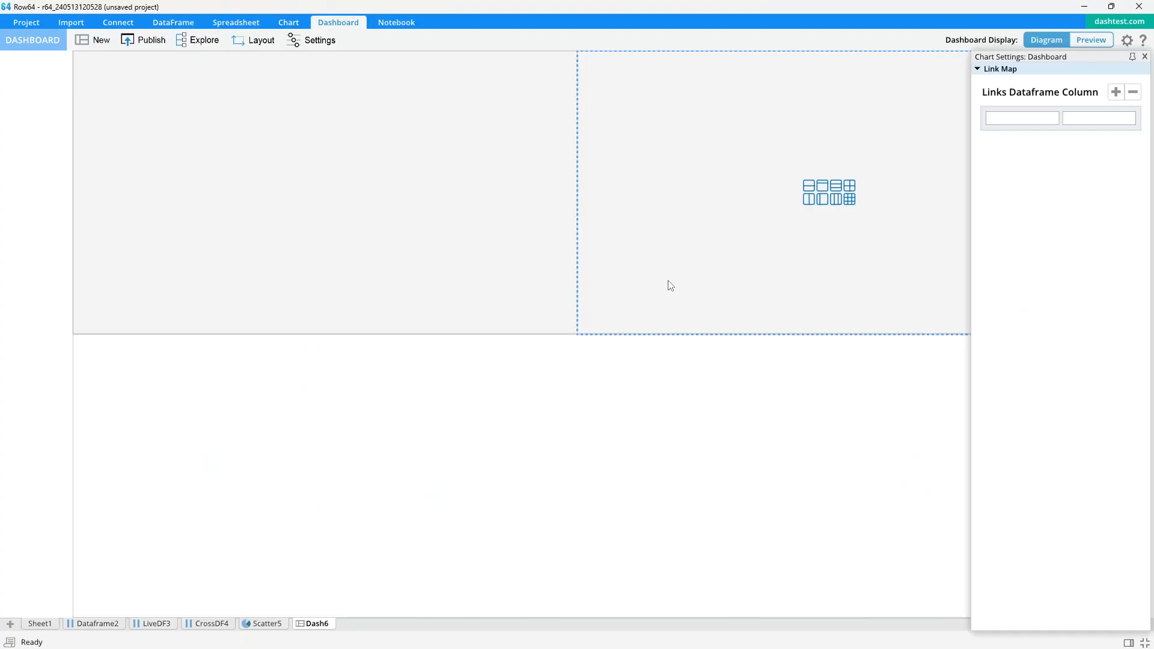
left_click(807, 191)
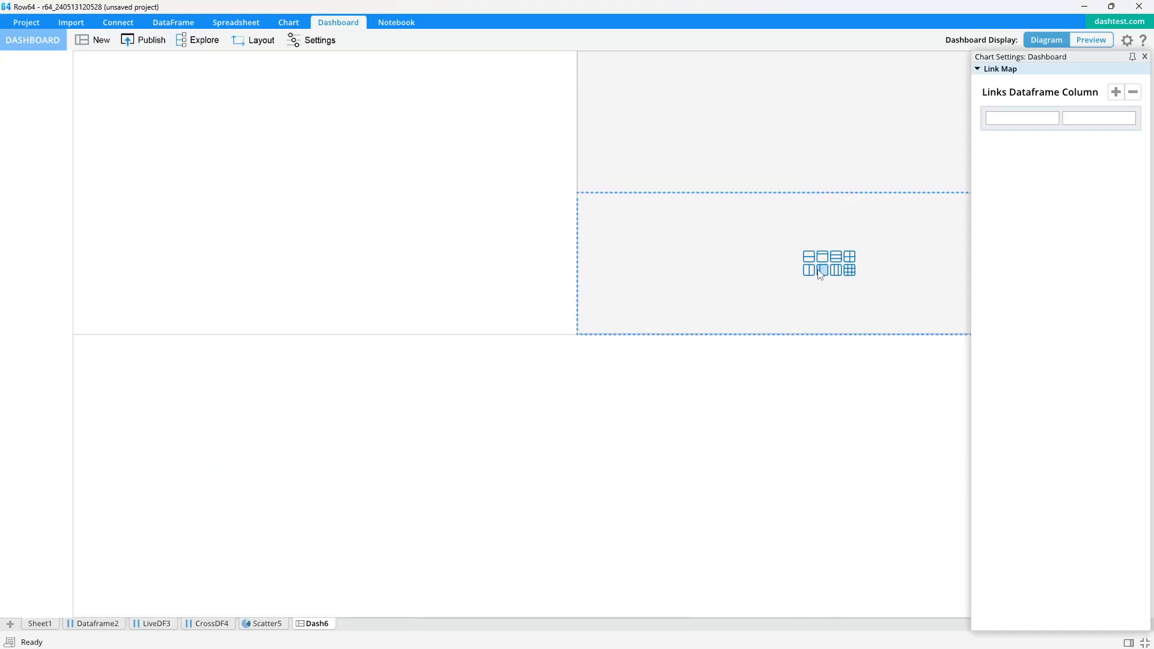
left_click(831, 270)
left_click_drag(813, 195, 799, 262)
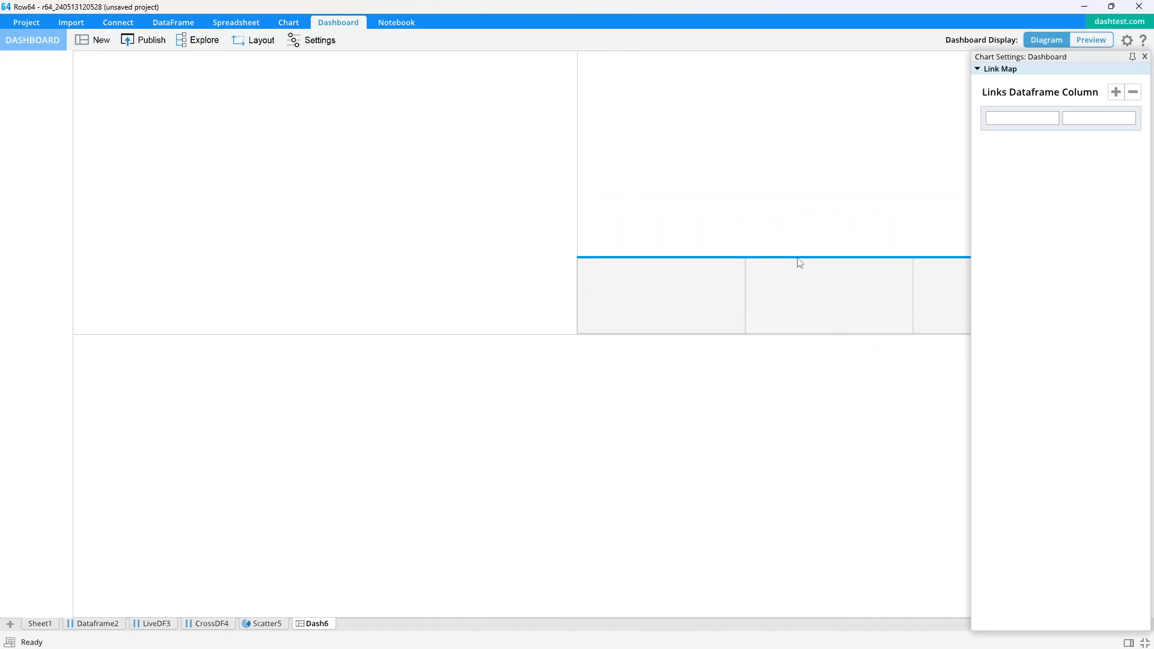
Place the scatter chart in the top-left panel and the LiveDF3 table in the bottom panel of the dashboard
left_click(1144, 56)
left_click_drag(262, 623, 349, 240)
left_click_drag(151, 625, 360, 468)
left_click_drag(499, 339, 547, 378)
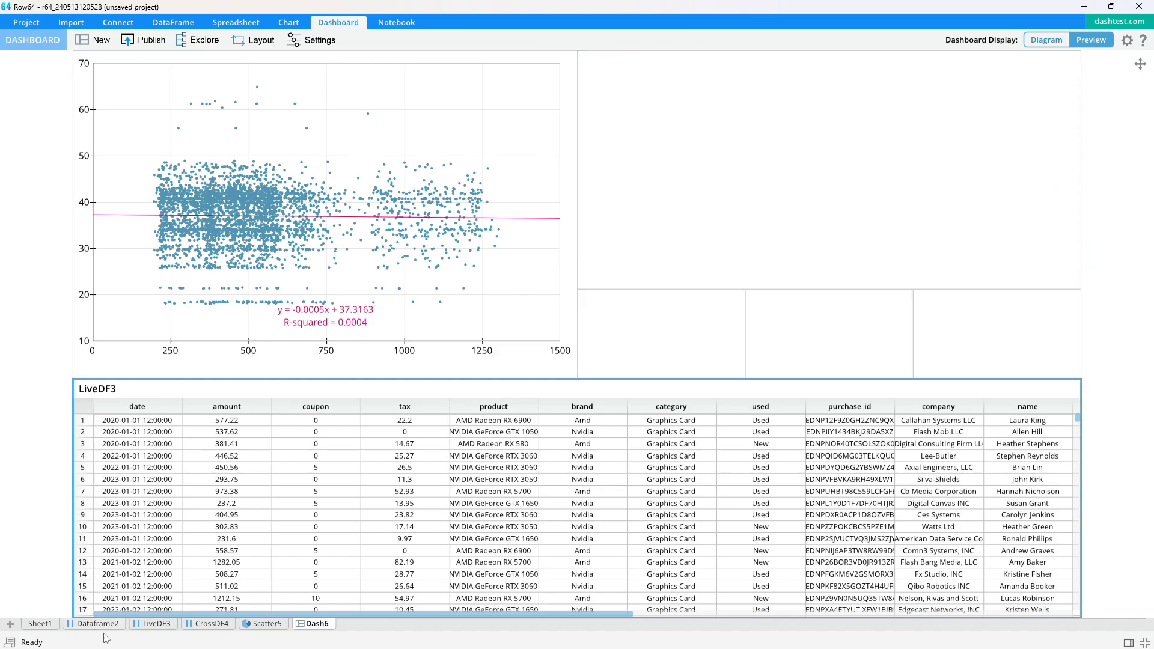
Create a crosslink from LiveDF3 that sums amount grouped by product
left_click(150, 625)
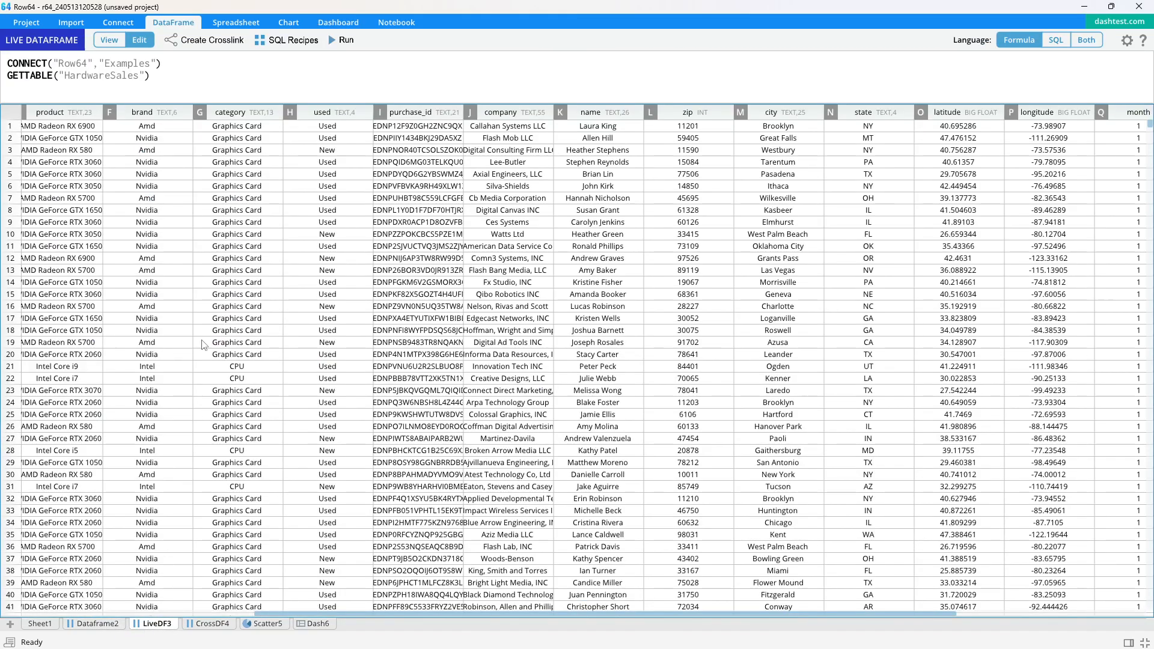
left_click(150, 112)
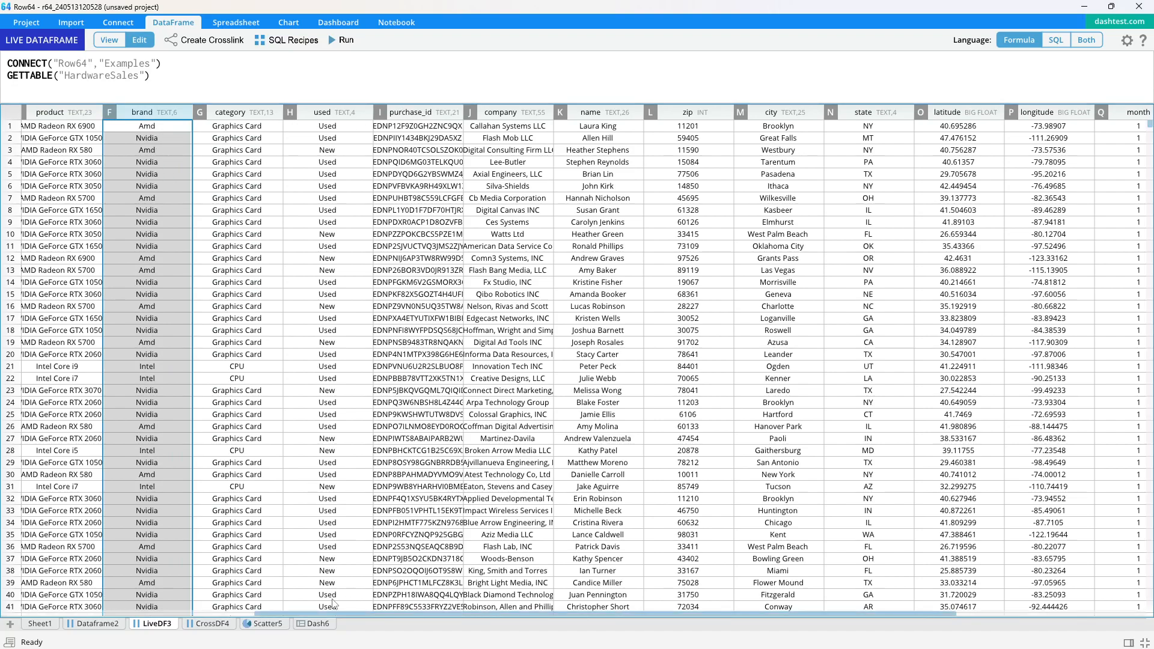
left_click_drag(316, 613, 100, 613)
left_click(129, 112)
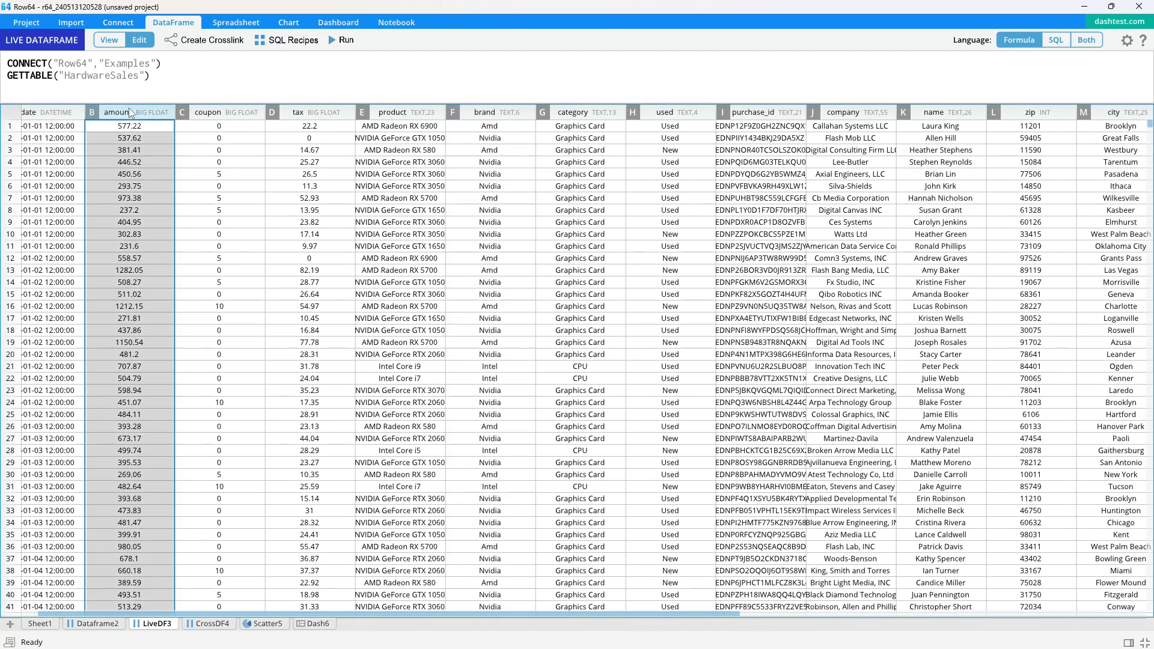
left_click(392, 112, "ctrl")
left_click(205, 39)
left_click(526, 201)
left_click(577, 498)
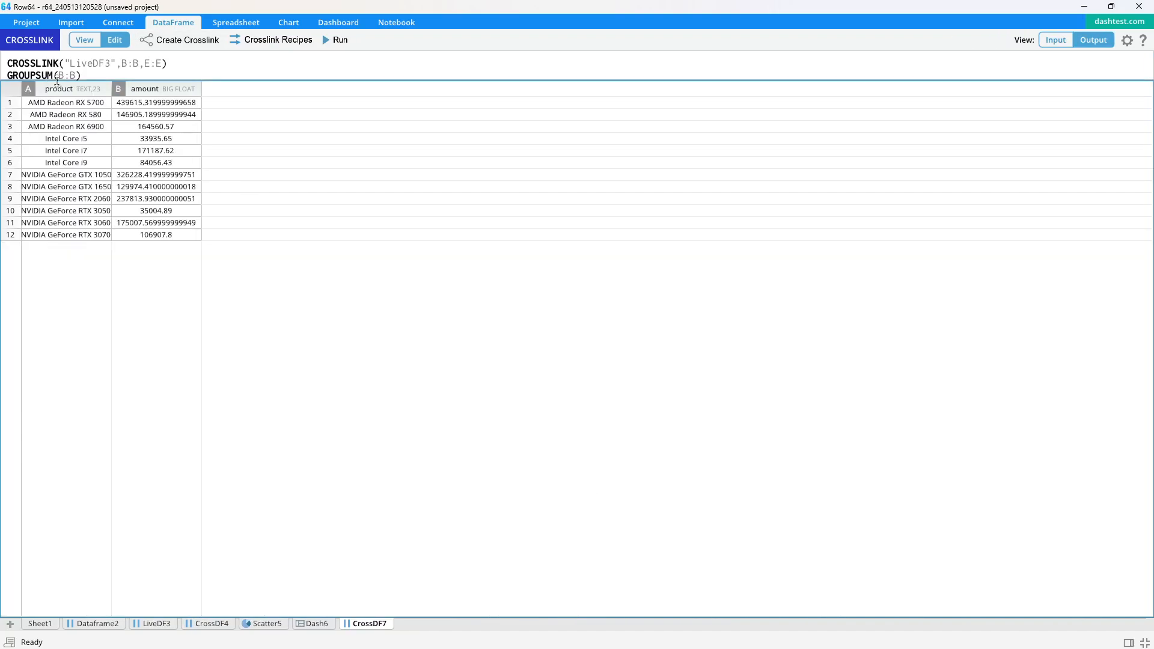
Create a bar chart of the summed amount for each product
left_click_drag(64, 89, 144, 89)
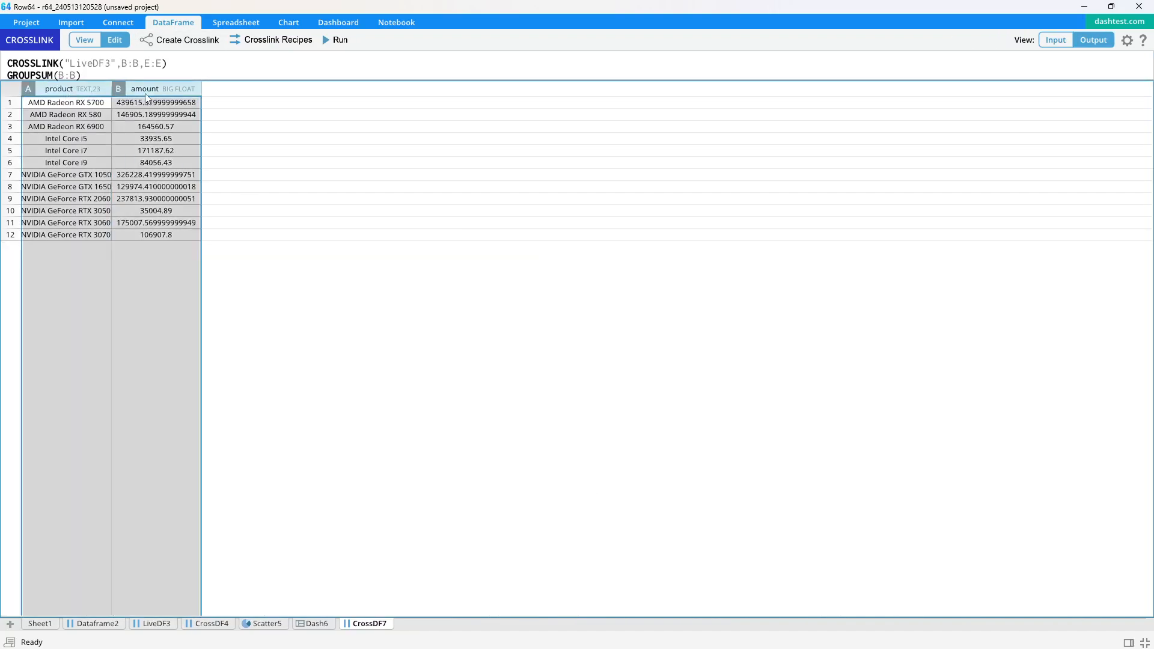
left_click(291, 22)
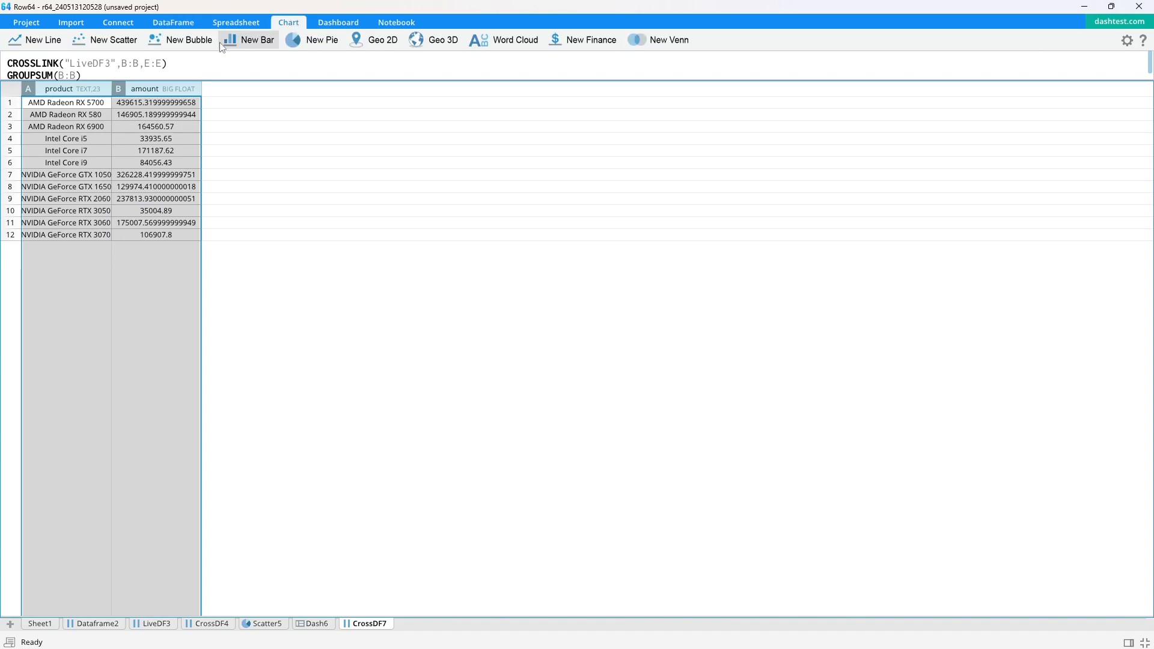
left_click(240, 46)
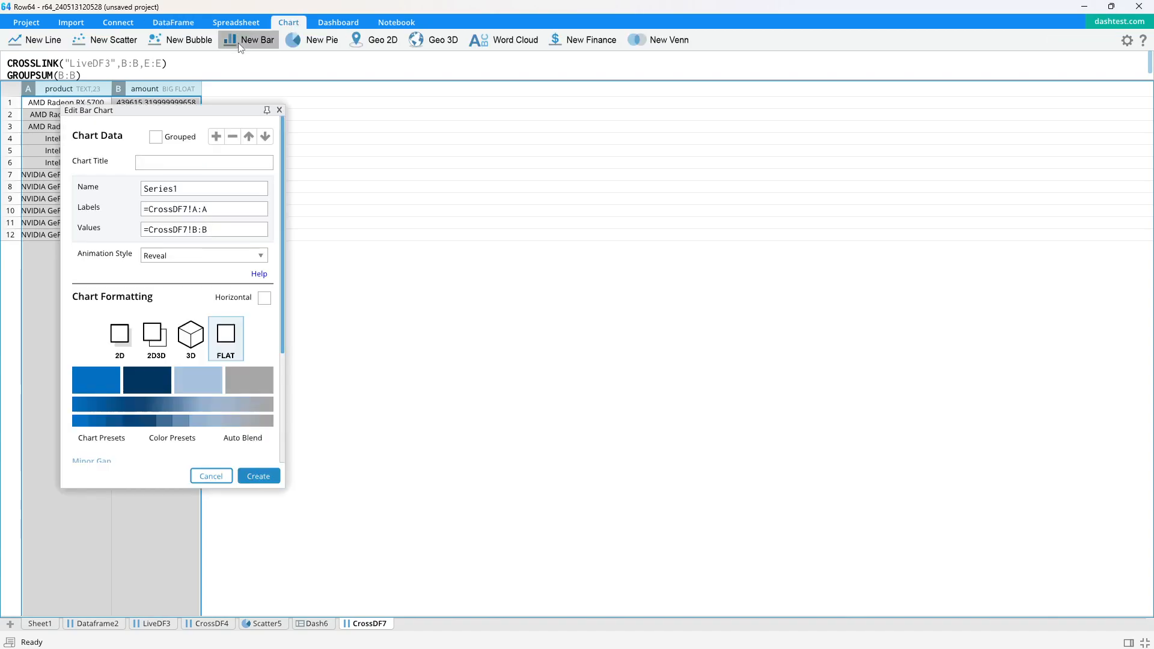
left_click(265, 478)
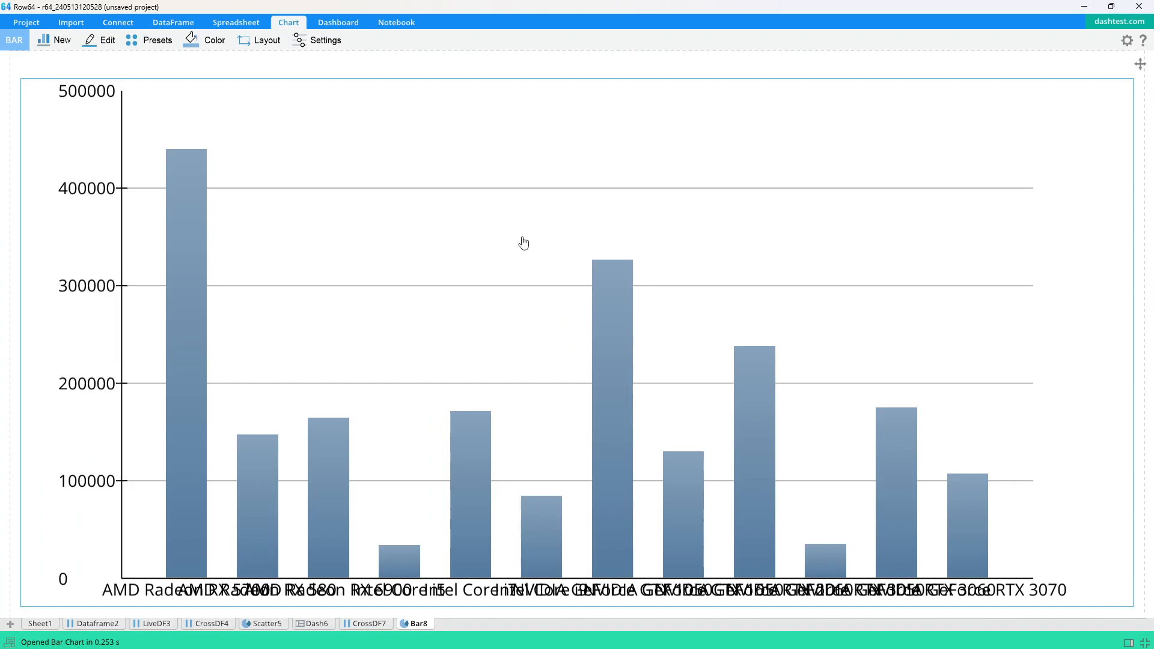
Compare the bar chart against the reference dashboard in the browser
key("alt+Tab")
key("alt+Tab")
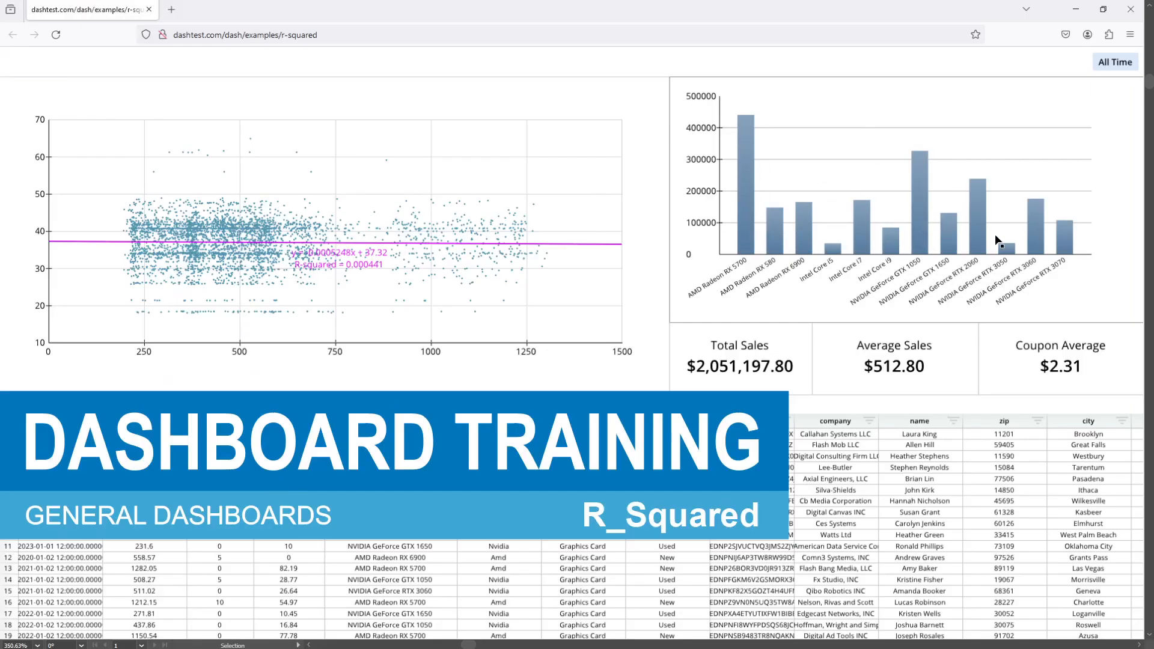
key("alt+Tab")
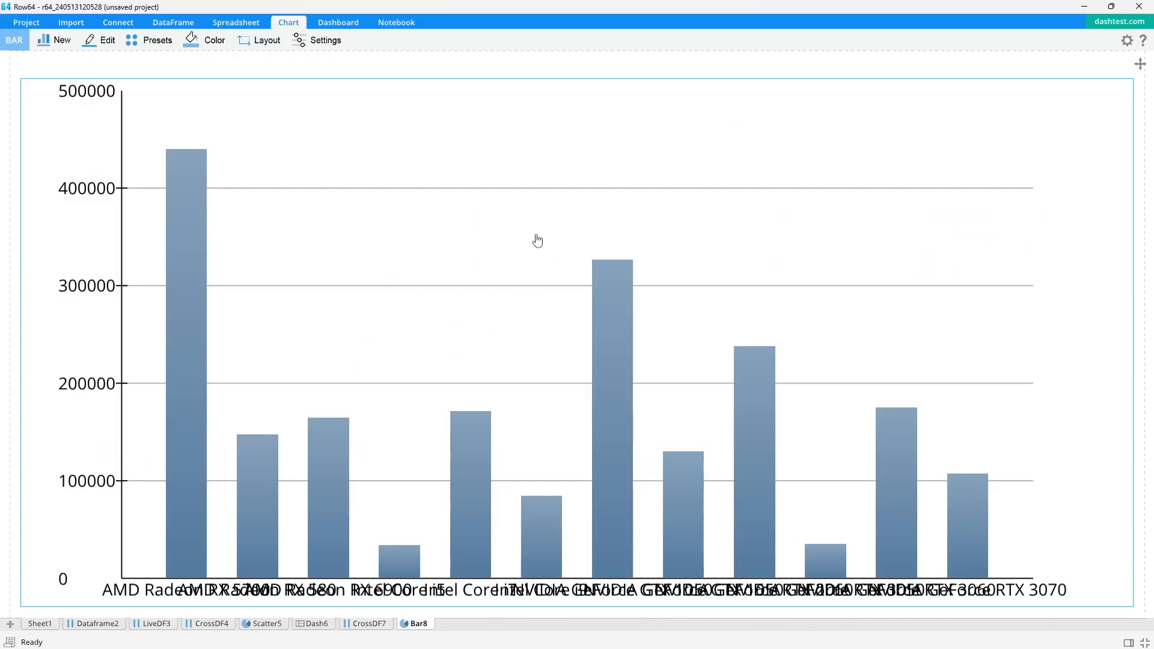
Angle the horizontal axis labels by setting label rotation to about -0.26
left_click(313, 41)
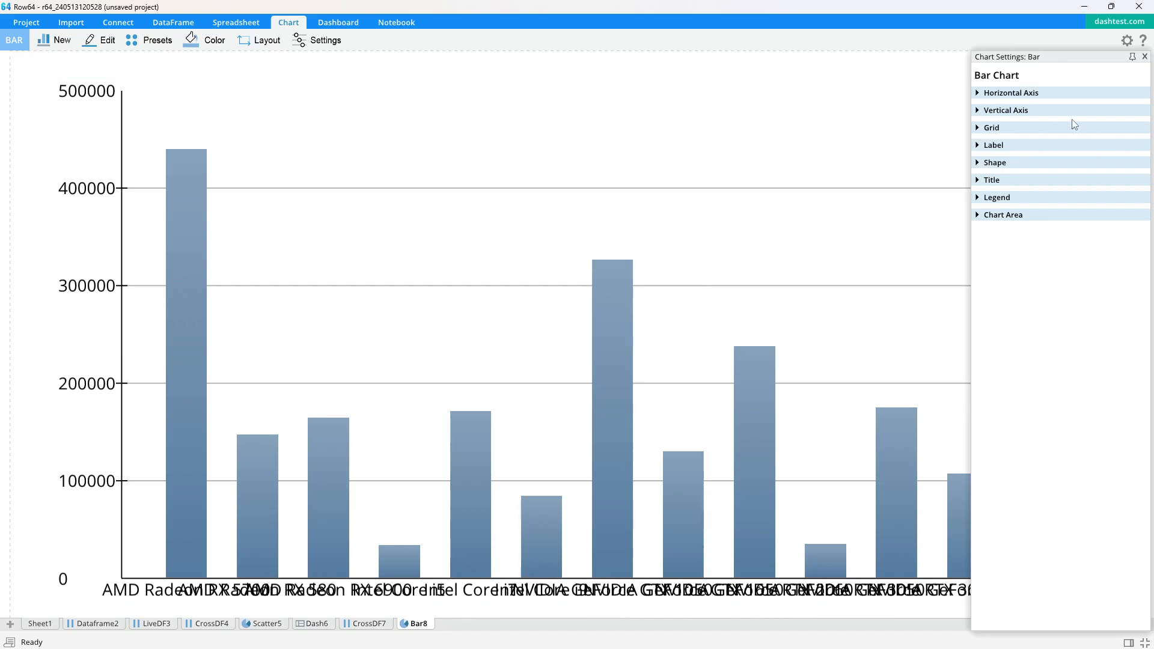
left_click(978, 93)
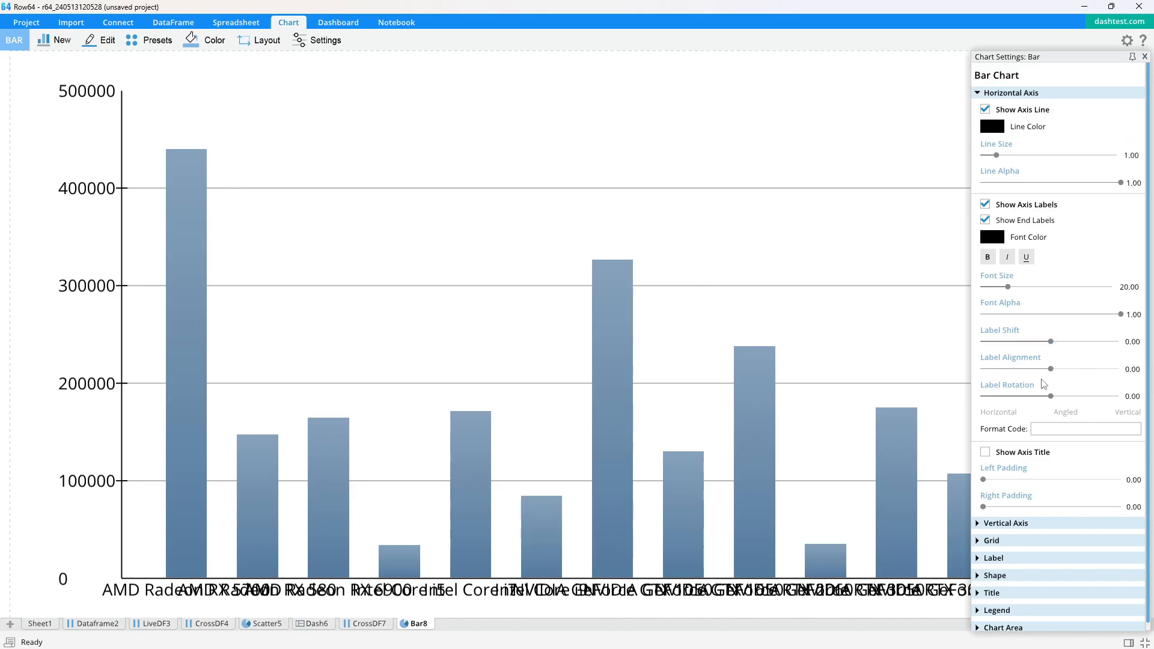
left_click_drag(1051, 397, 1033, 397)
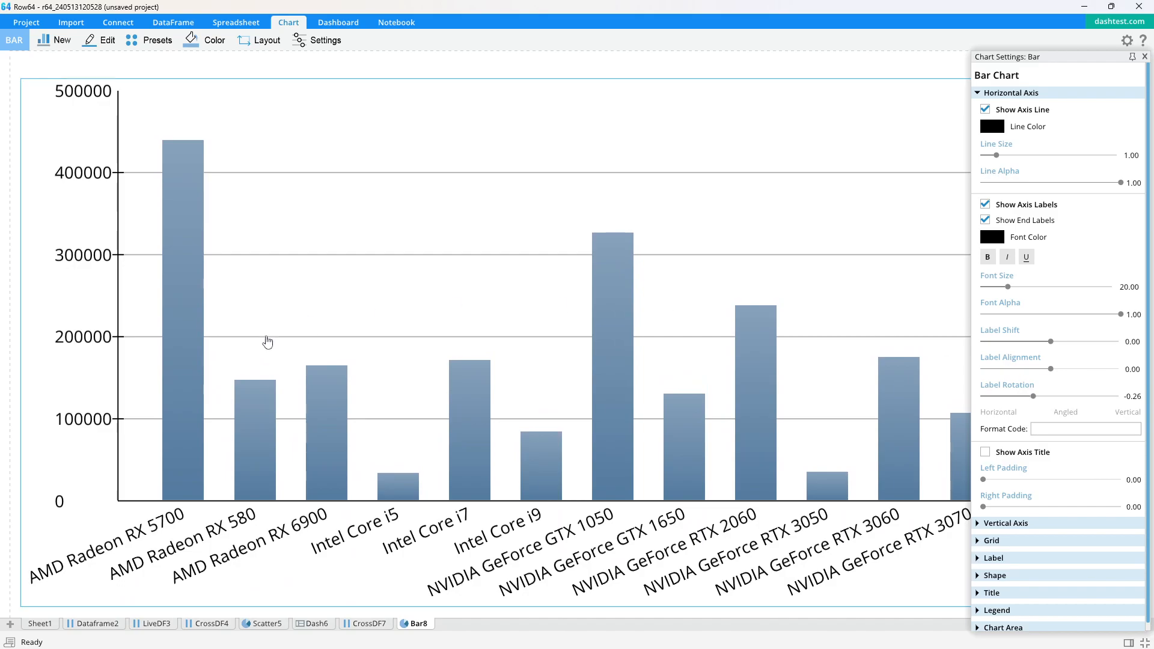
Set the vertical axis format code to $#,### to show dollar values with thousands separators
left_click(979, 95)
left_click(977, 111)
left_click(1047, 462)
type("#,###")
key("Return")
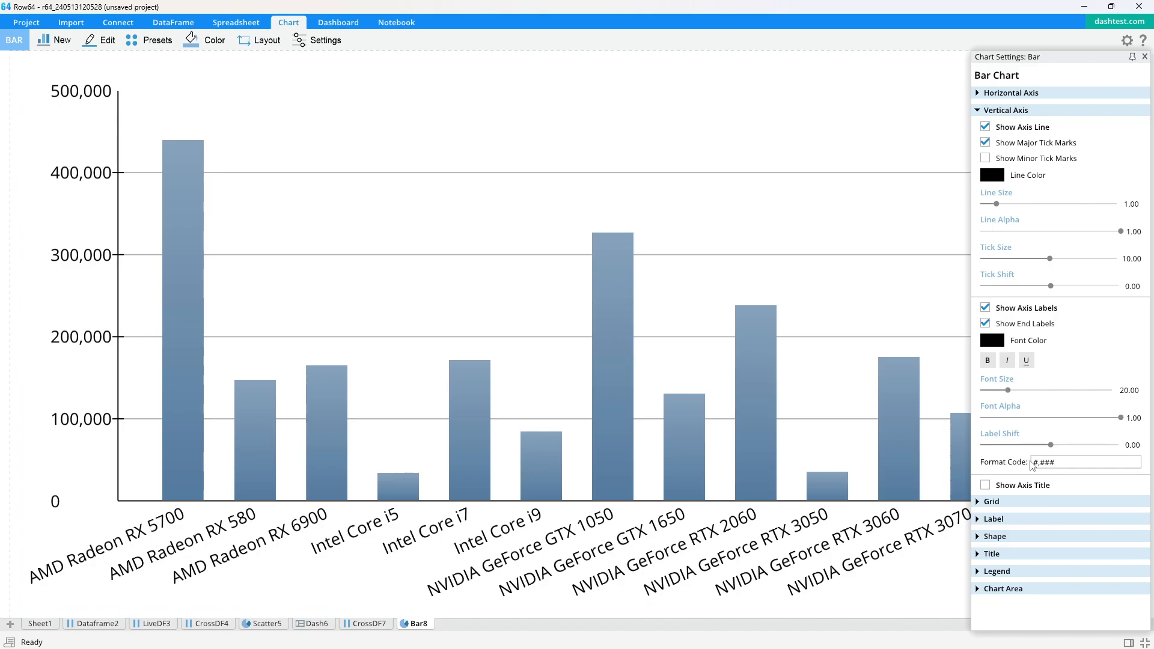
left_click(1038, 467)
type("$")
key("BackSpace")
left_click(1033, 462)
type("$")
key("Return")
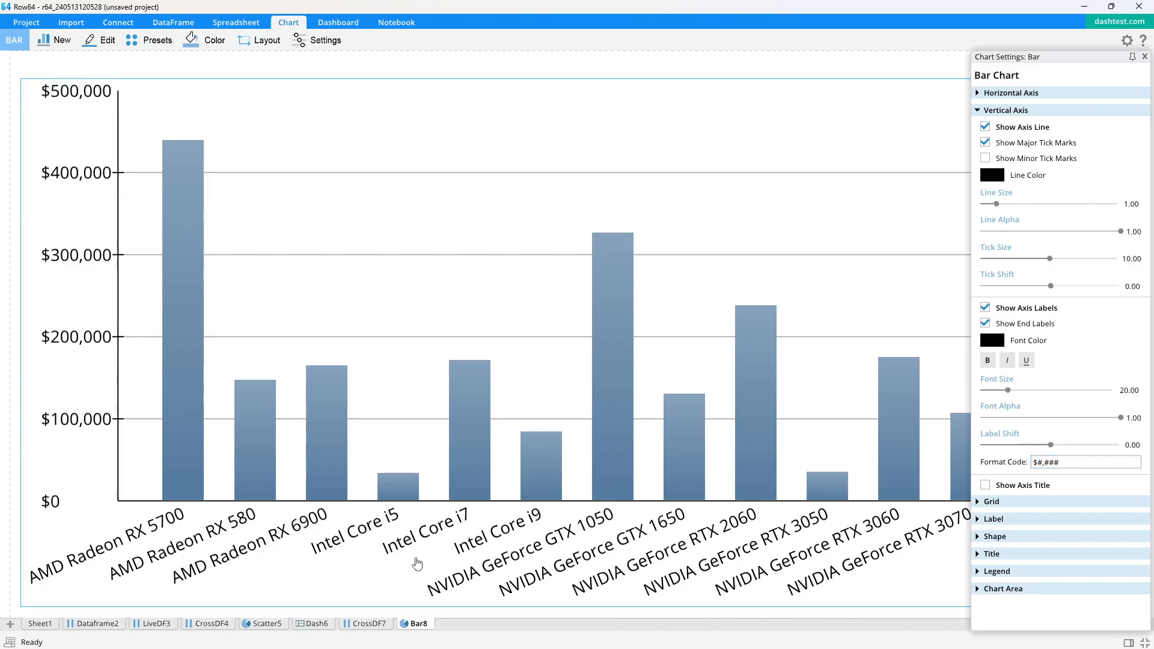
Dock the bar chart into the large upper area of the top-right panel with percentage sizing
left_click(326, 626)
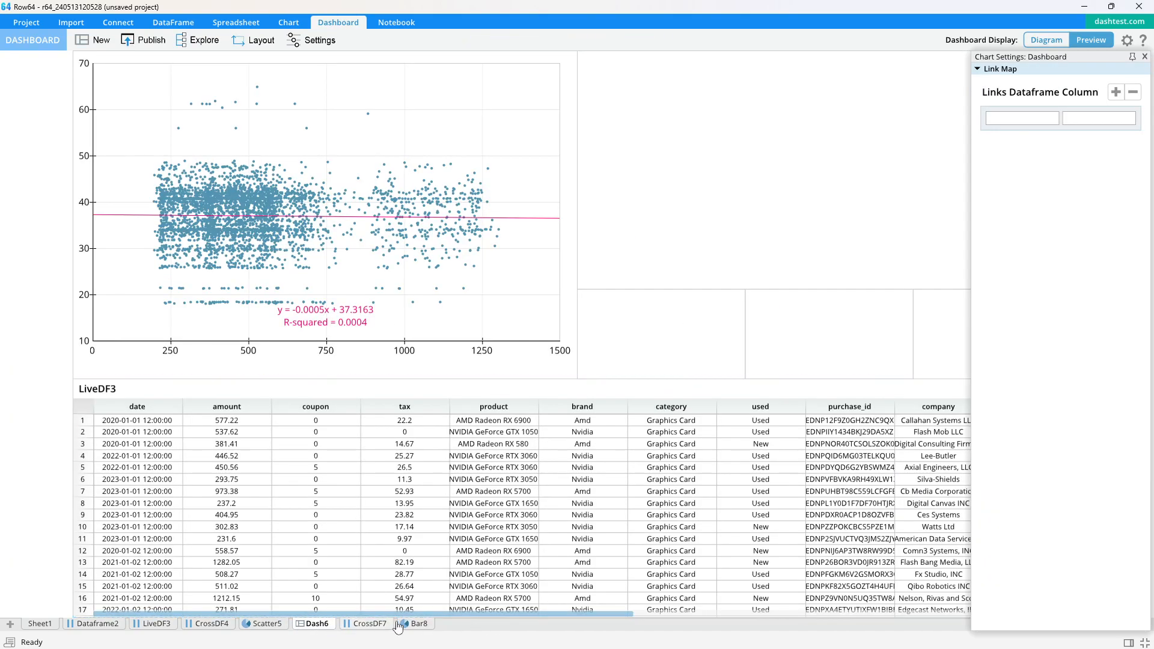
left_click(1144, 57)
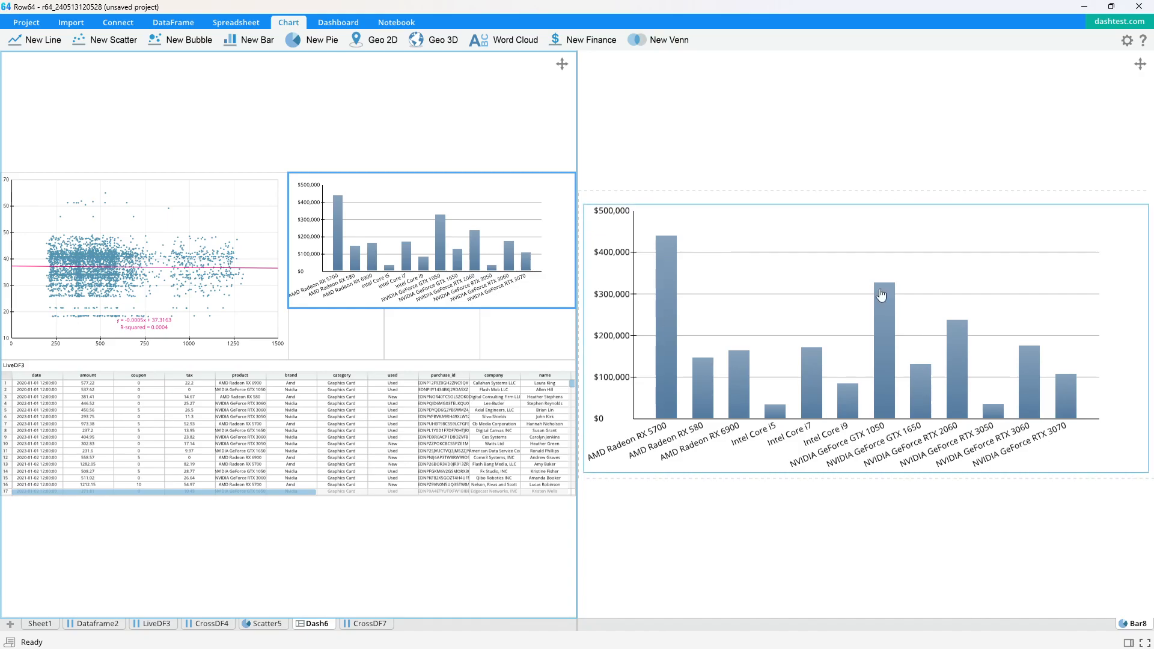
left_click(865, 200)
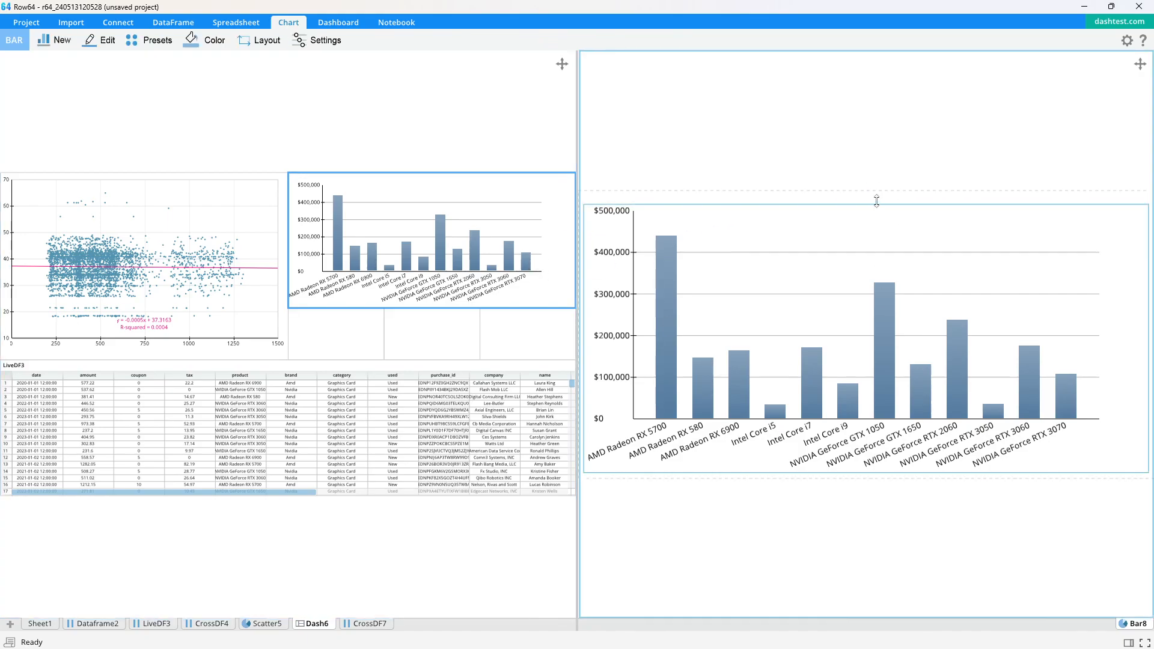
left_click_drag(397, 309, 419, 351)
scroll(428, 296, "up", 1)
left_click_drag(430, 291, 335, 312)
scroll(336, 306, "up", 2)
double_click(389, 239)
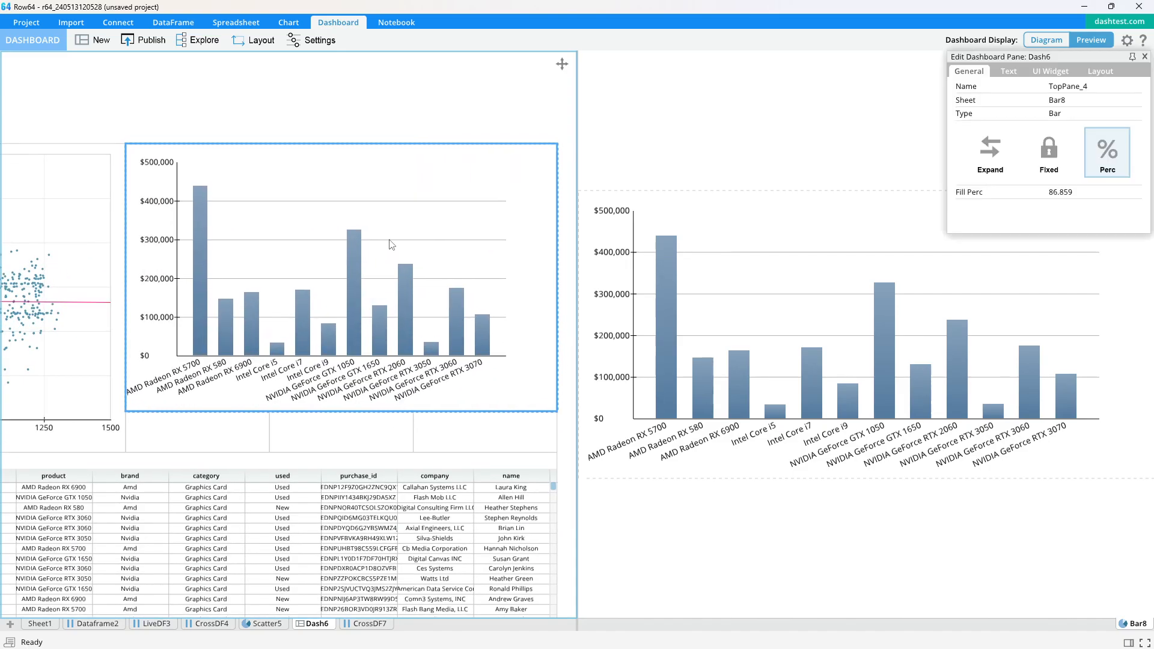
left_click(1107, 74)
left_click_drag(964, 120, 931, 105)
left_click(1145, 55)
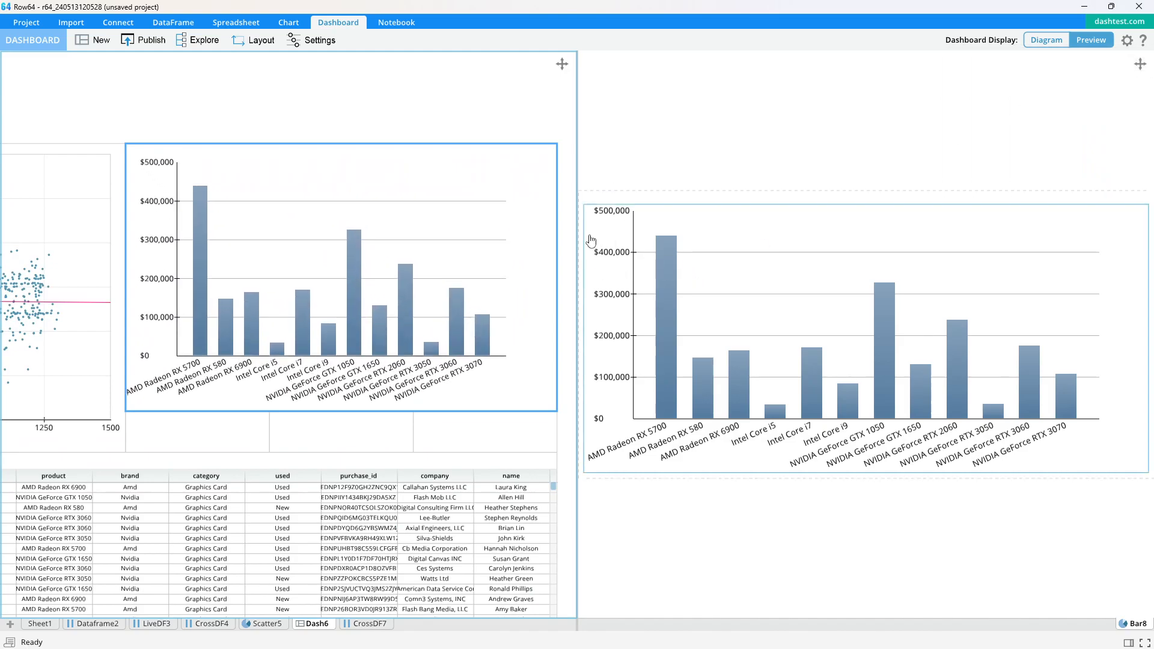
Shrink the bar chart's plot area inward from its frame edges
left_click_drag(582, 236, 595, 258)
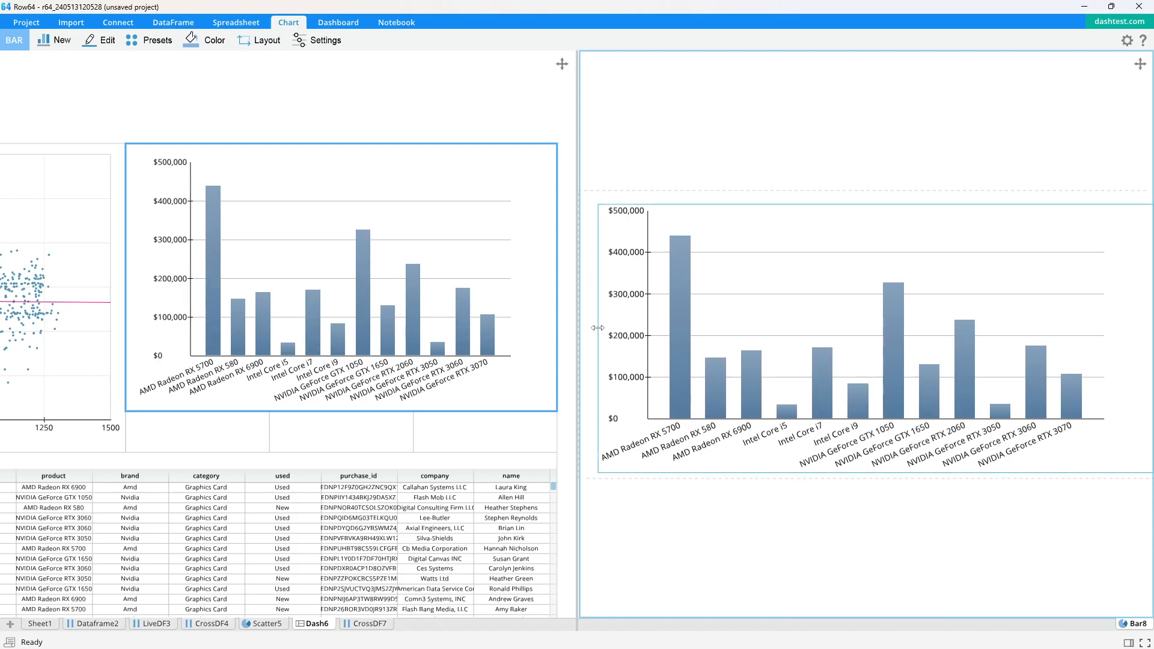
left_click_drag(856, 205, 856, 208)
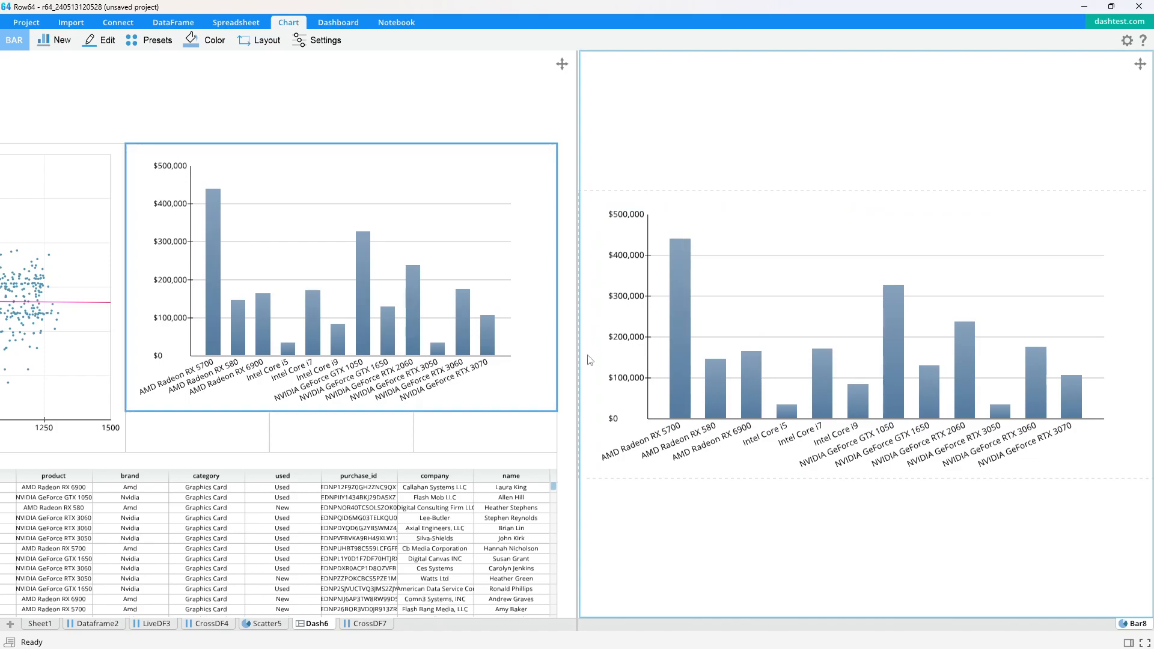
left_click_drag(938, 161, 911, 161)
scroll(905, 161, "down", 2)
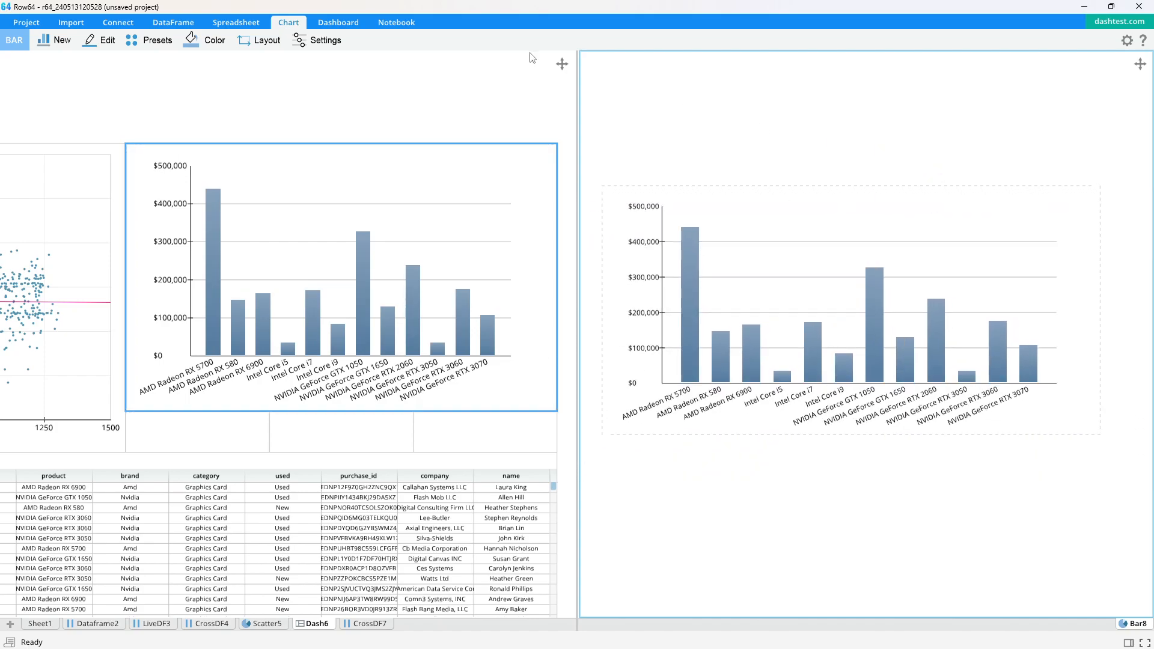
Add the chart title "Product Sales" to the bar chart
left_click(333, 53)
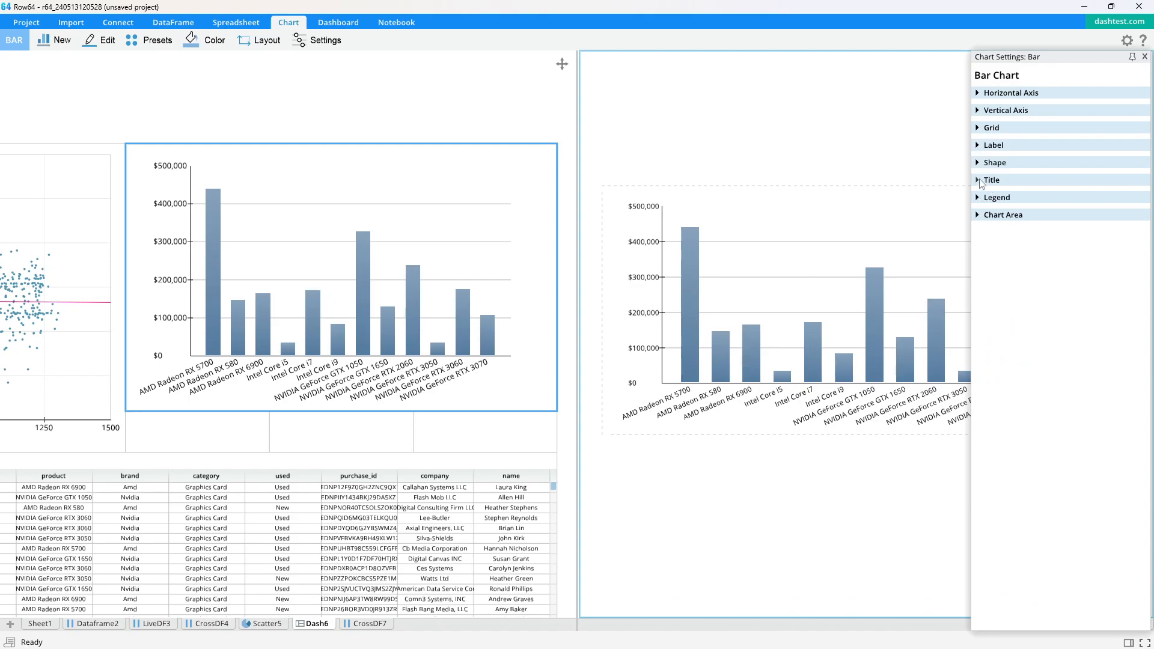
left_click(982, 182)
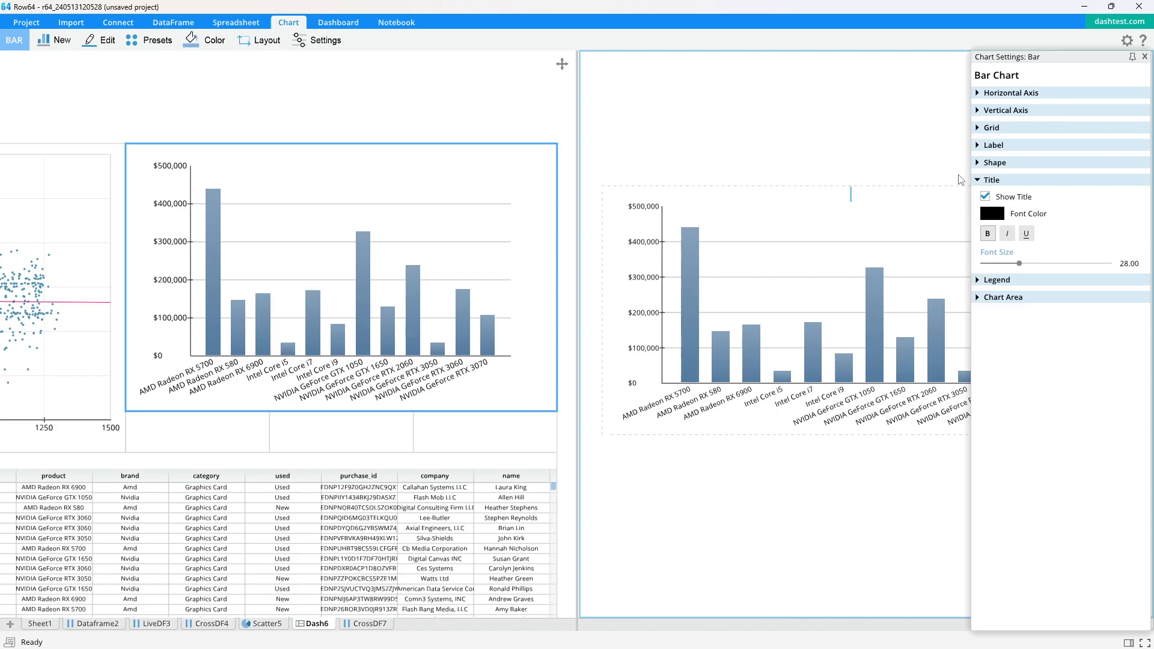
type("Product Sales")
key("Return")
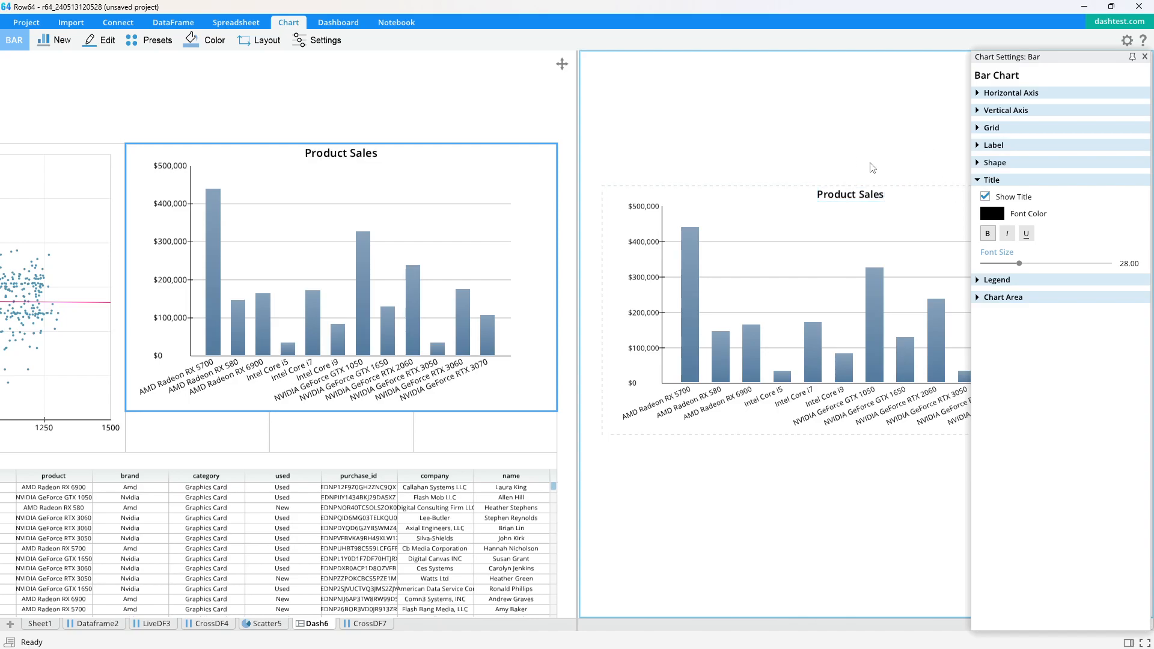
Show a vertical axis title reading Sales with a slightly larger font, and return to the dashboard
left_click(977, 179)
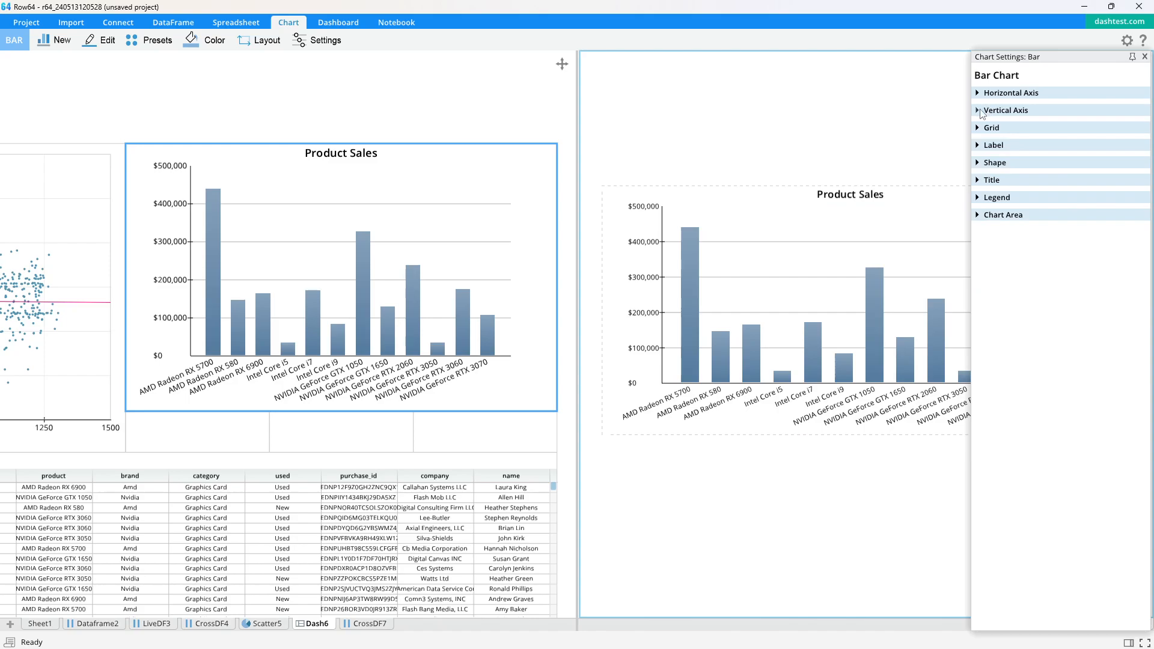
left_click(983, 110)
left_click(985, 485)
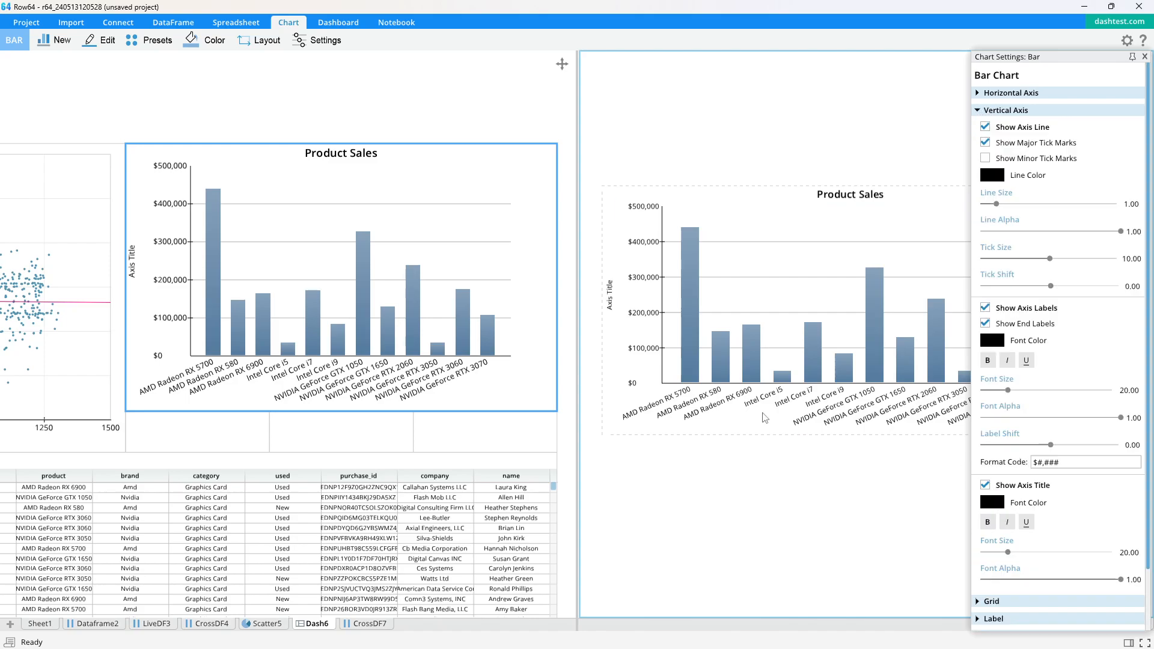
double_click(611, 307)
key("Return")
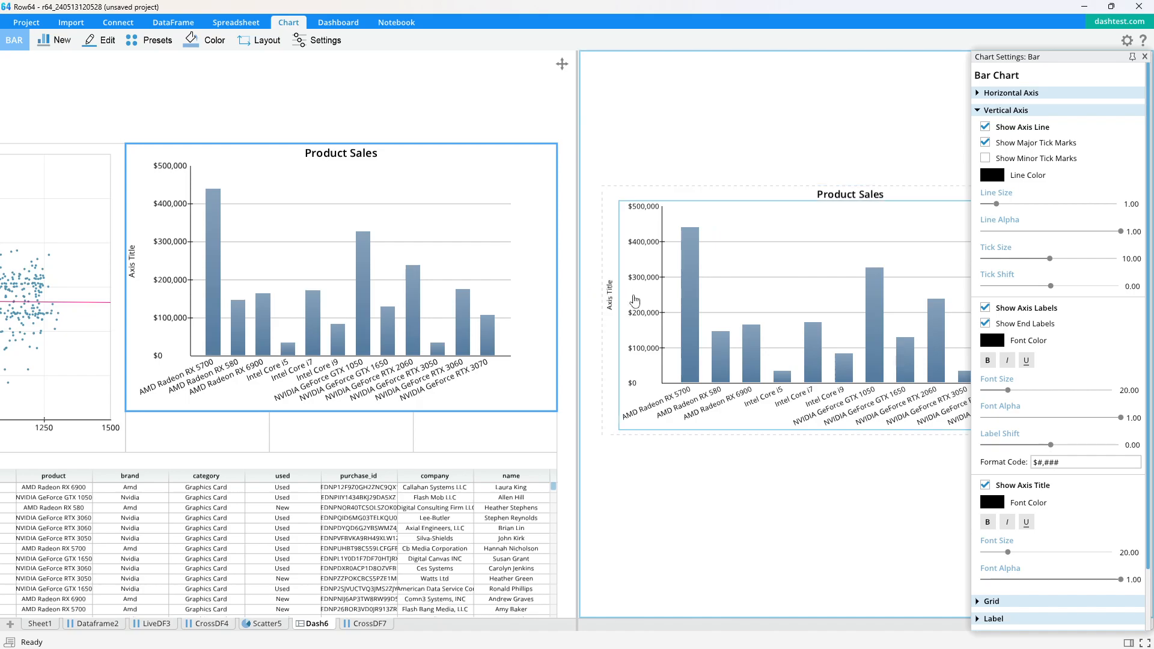
double_click(611, 300)
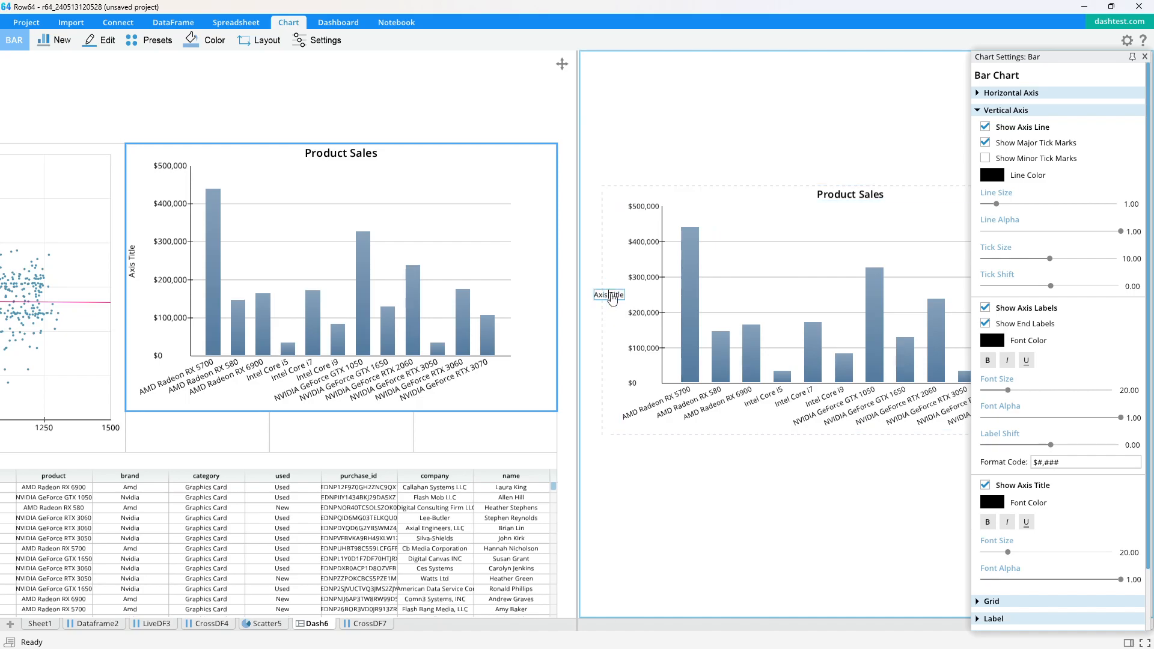
type("asdf")
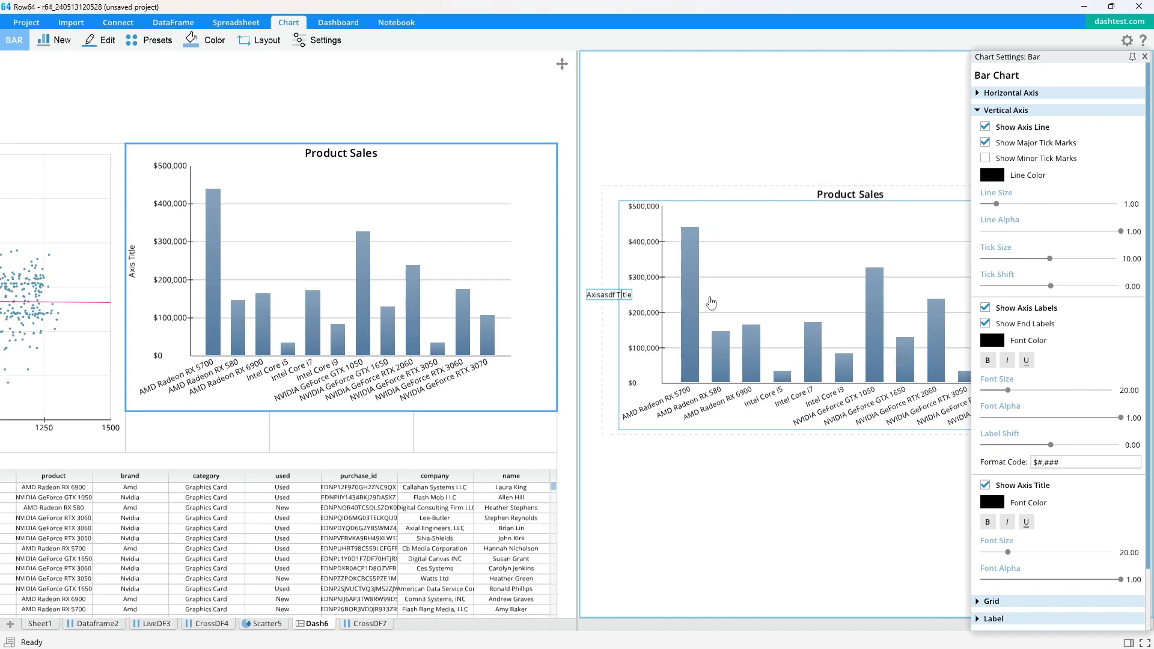
key("BackSpace")
key("BackSpace")
key("Return")
key("BackSpace")
left_click(711, 303)
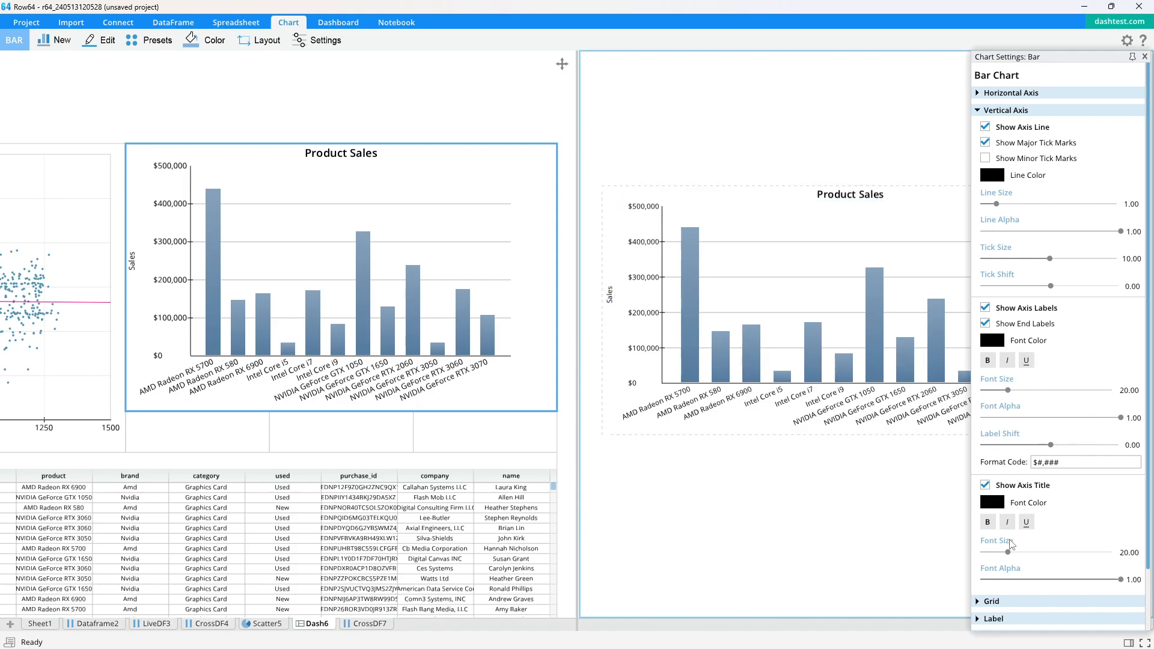
left_click_drag(1009, 553, 1014, 553)
left_click(1144, 57)
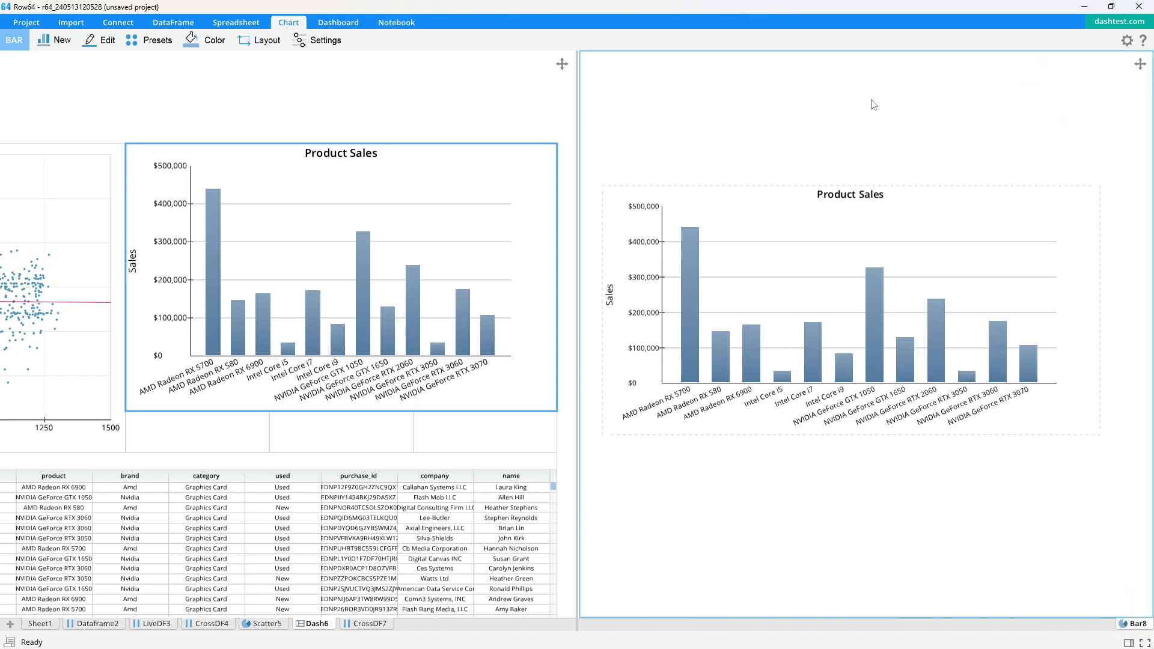
left_click(516, 87)
left_click(469, 170)
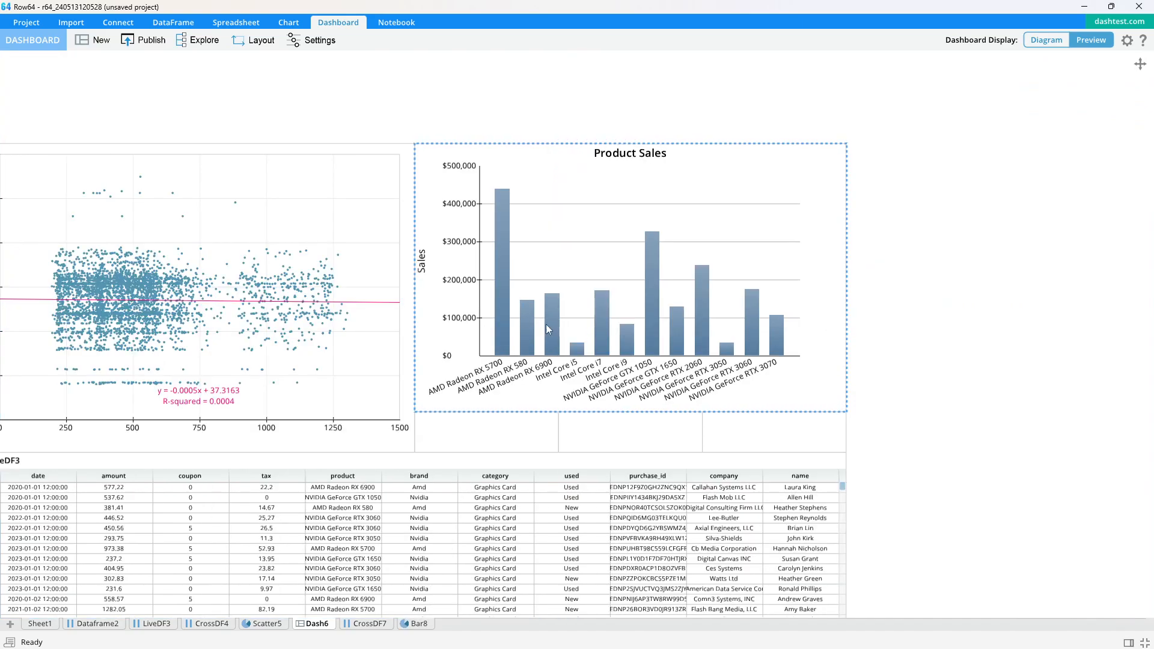
Label the first small cell below the bar chart Total Sales and give it a =SUM formula over LiveDF3's amount column
left_click_drag(654, 335, 654, 334)
scroll(593, 407, "up", 3)
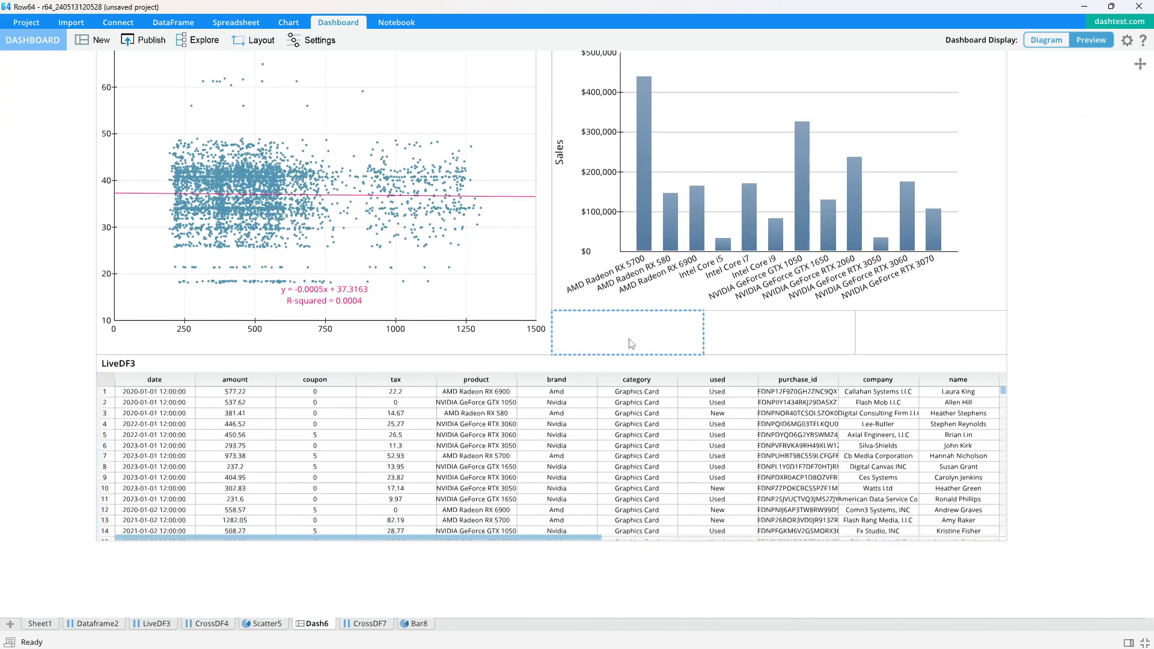
double_click(631, 338)
left_click(1144, 57)
left_click(144, 623)
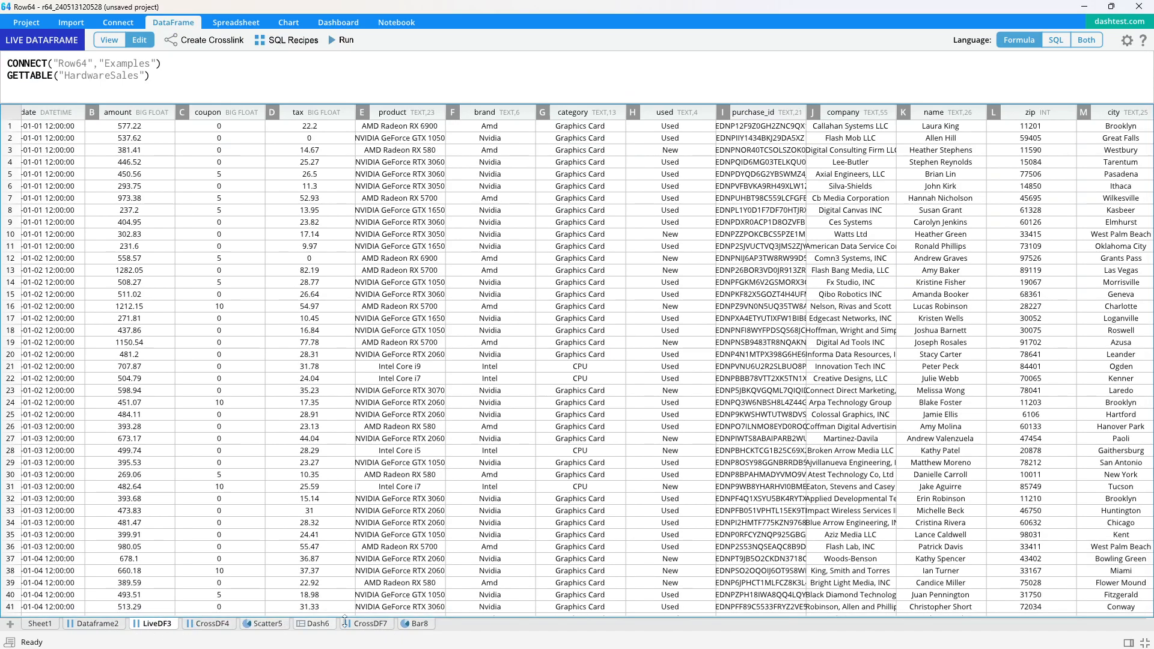
left_click(316, 625)
left_click(609, 344)
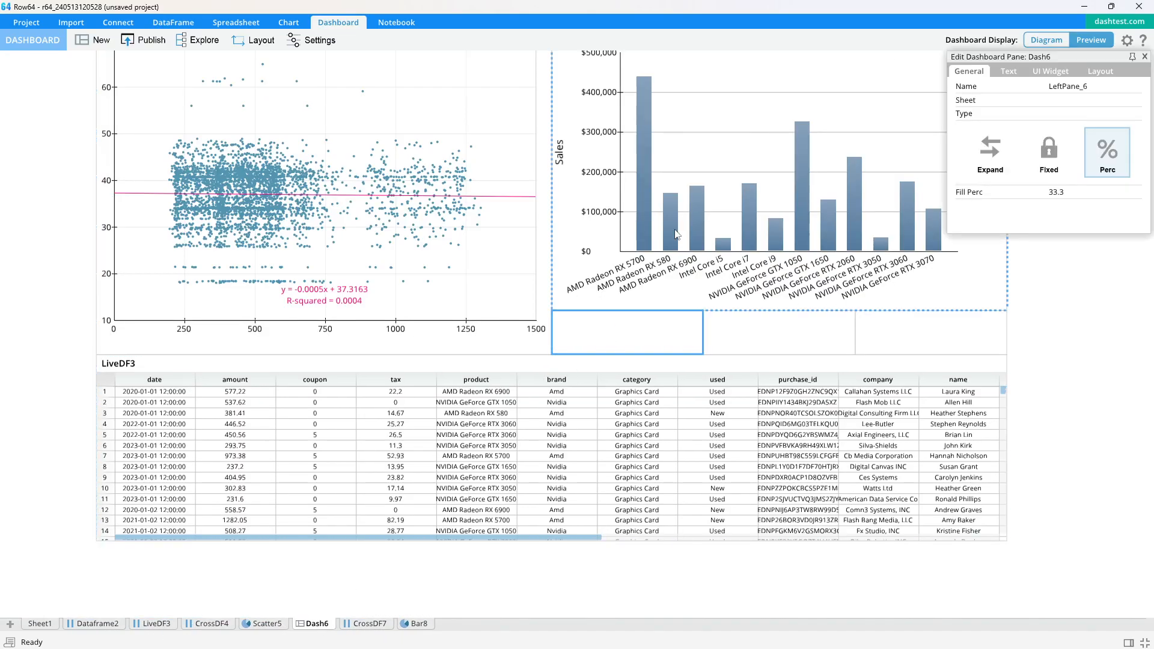
left_click(1009, 72)
left_click(995, 105)
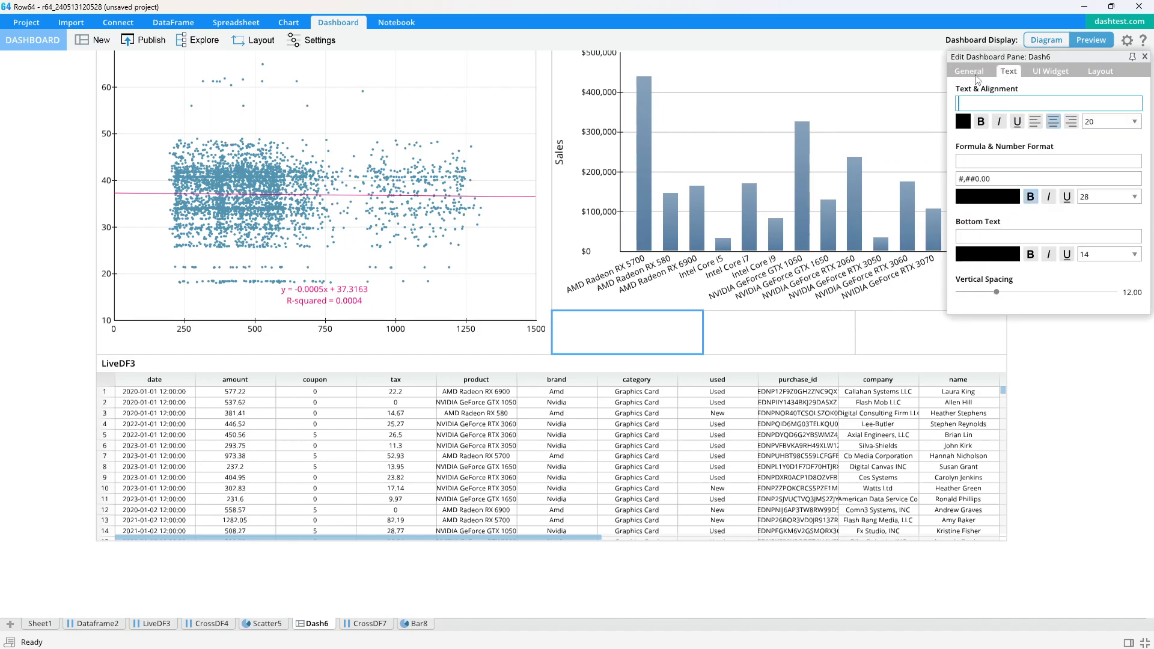
type("Total Sales")
left_click(1002, 162)
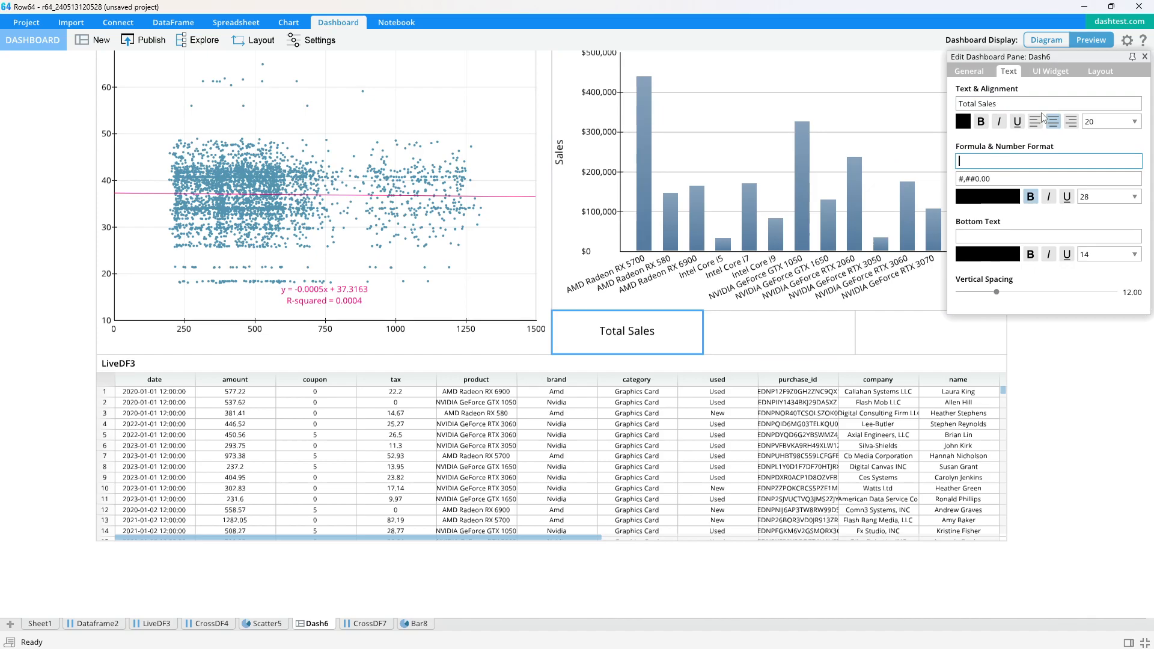
type("=SUM(")
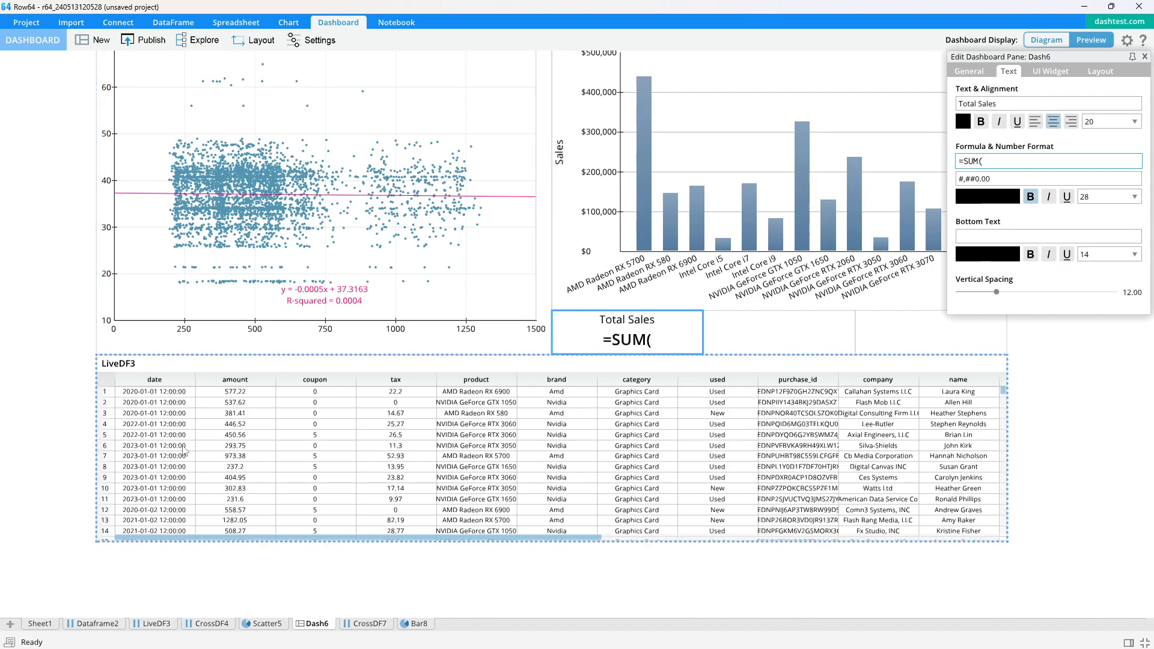
left_click(157, 623)
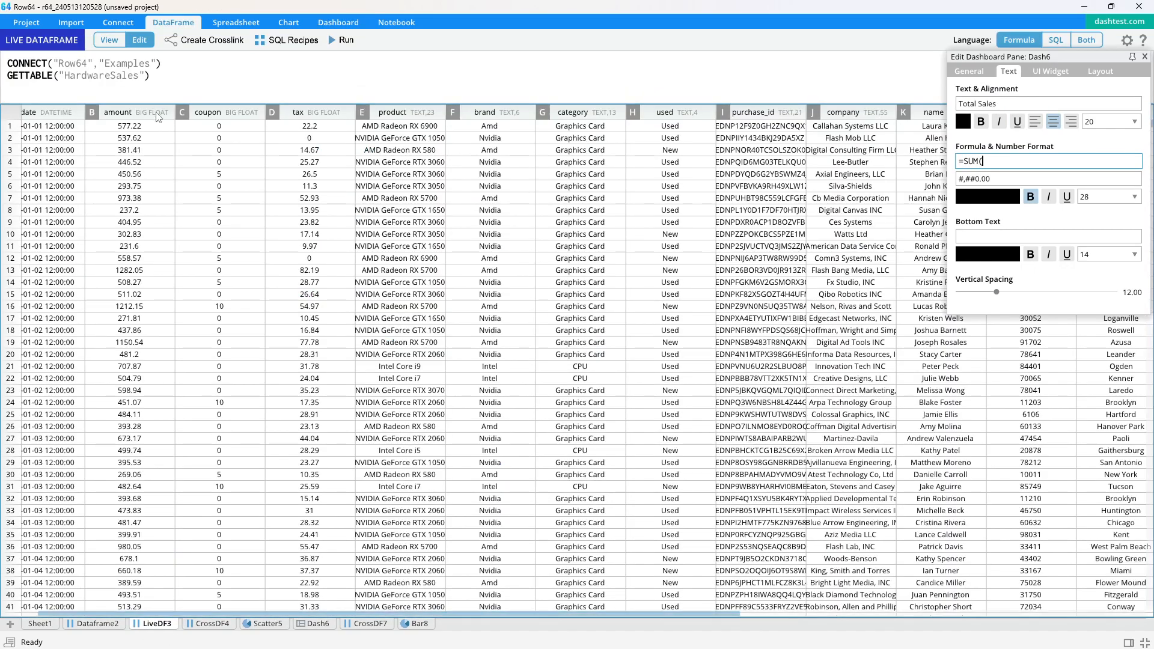
left_click(139, 112)
Label the middle cell Average Sales with the formula =AVERAGE(LiveDF3!B:B) over the amount column
left_click(803, 341)
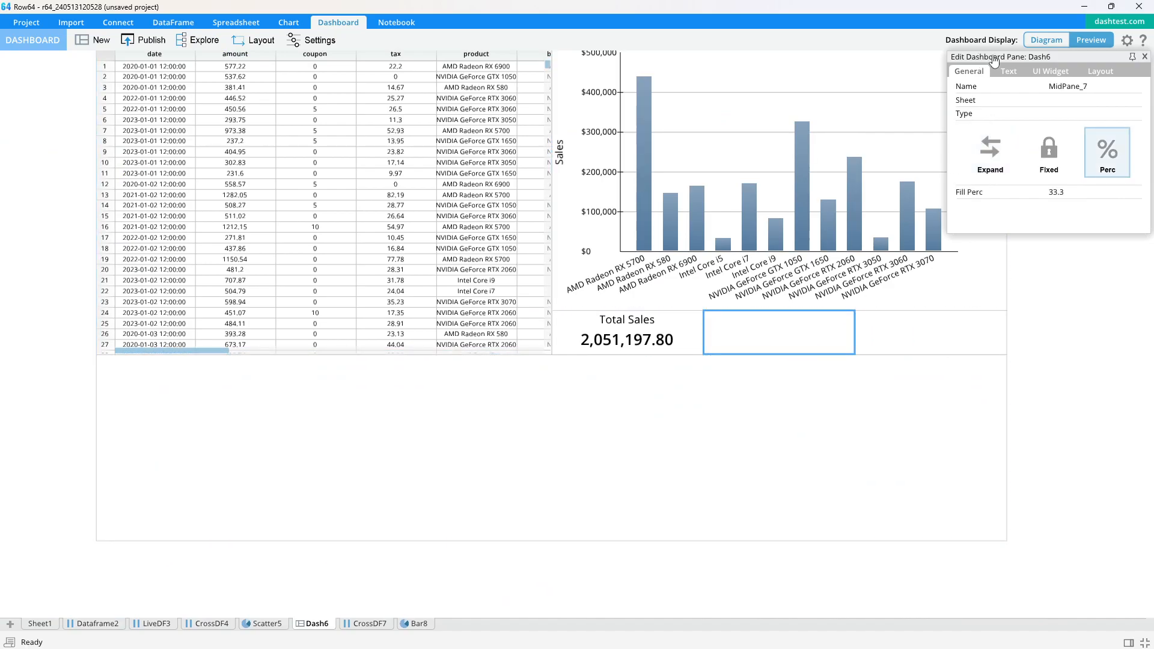
left_click(1009, 71)
type("Average Sales")
left_click(997, 163)
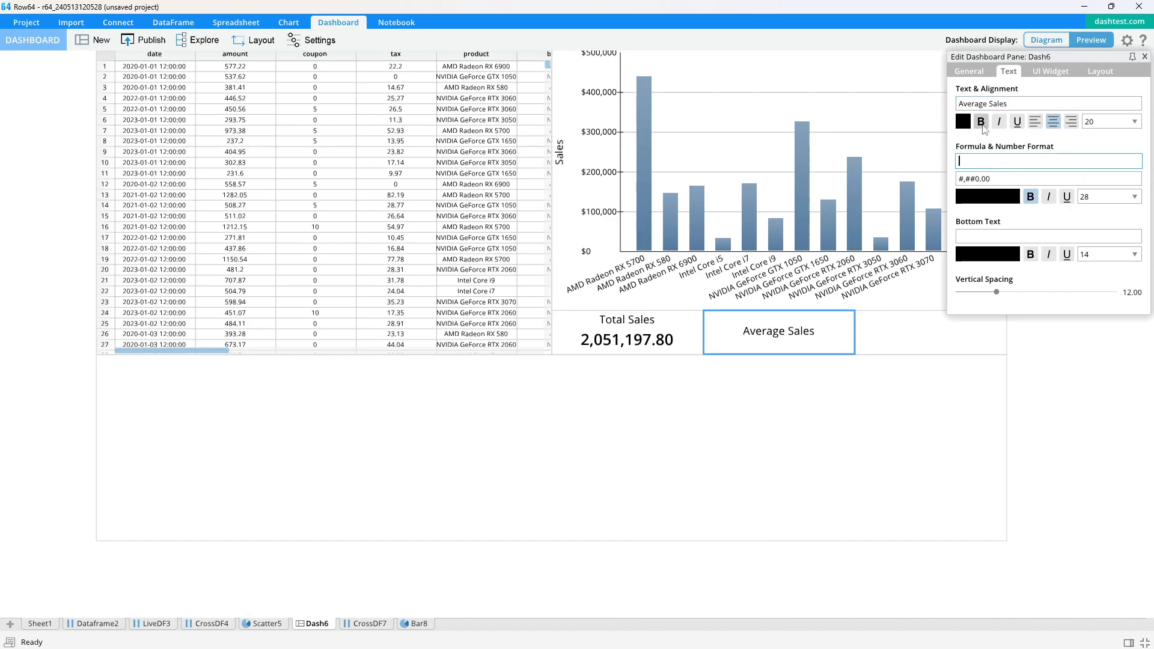
type("=AVERGE*")
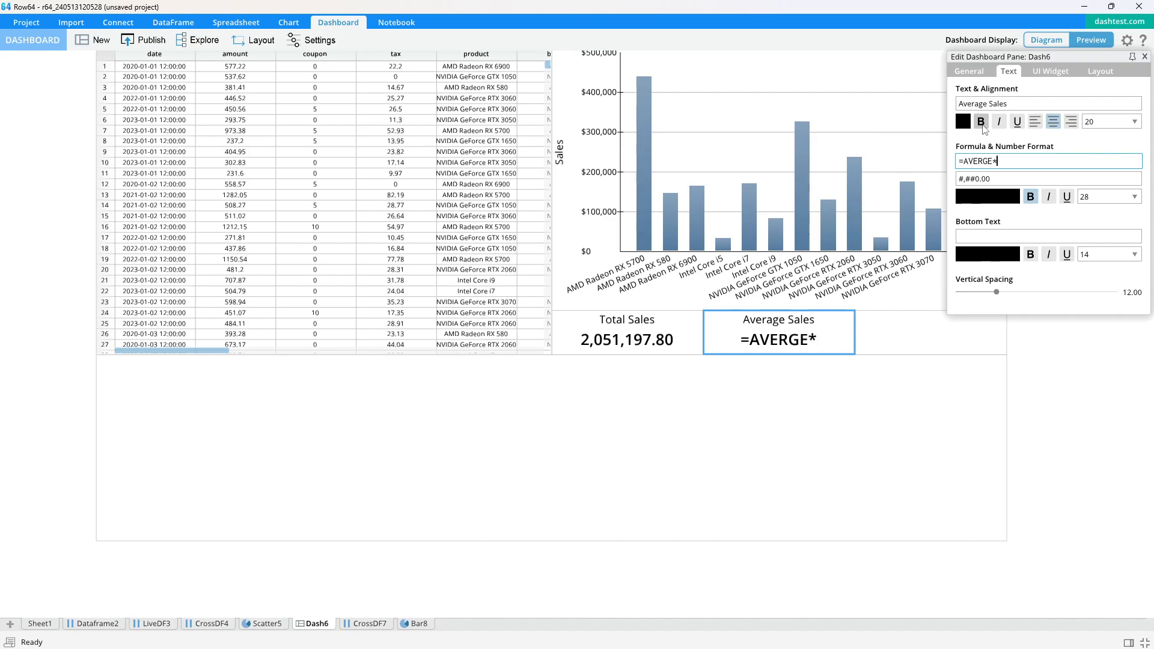
key("BackSpace")
key("BackSpace")
key("BackSpace")
key("BackSpace")
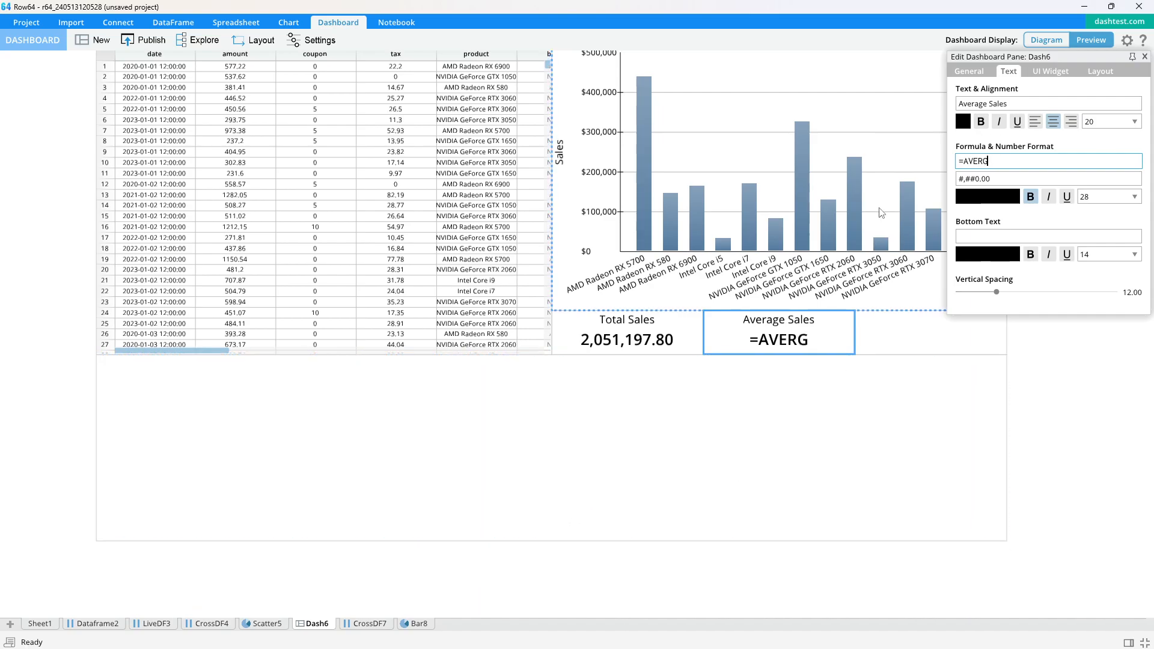
type("AGE(")
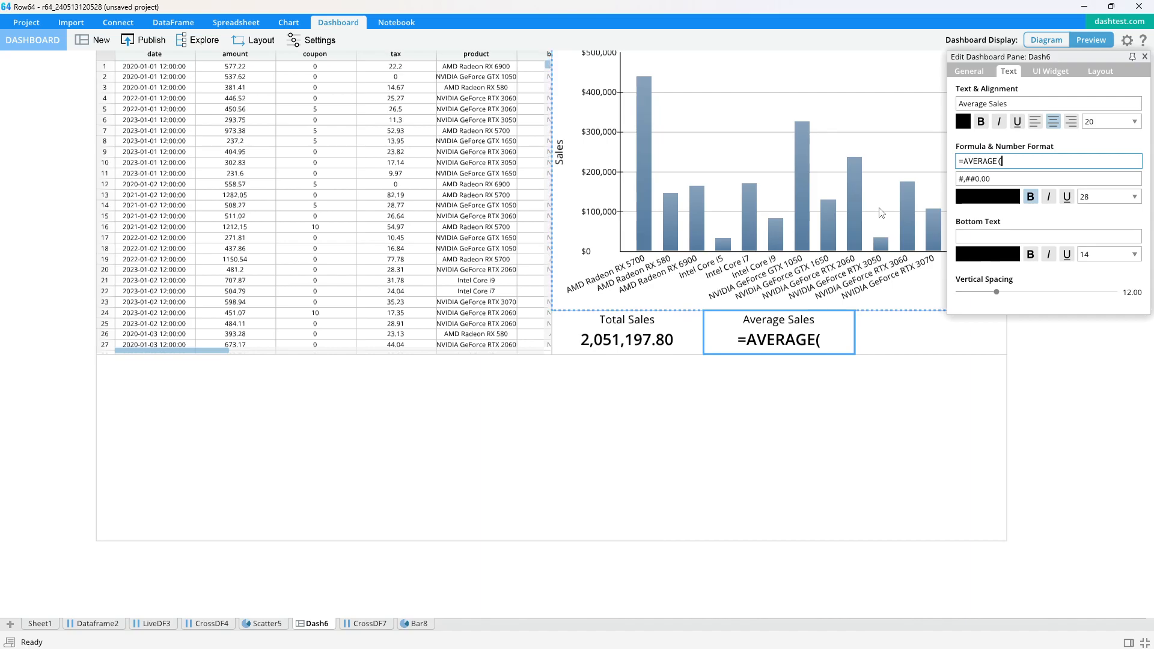
left_click(154, 627)
left_click(173, 116)
key("Return")
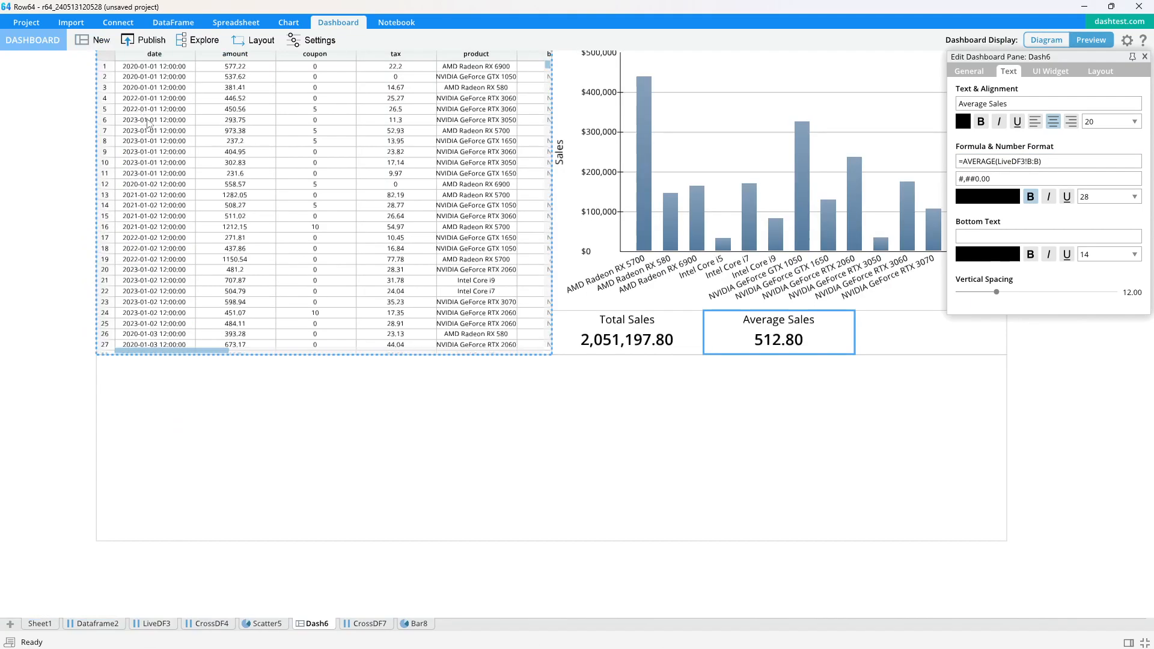
Re-dock the bar chart top right, the scatter plot top left and the LiveDF3 table in the bottom pane
left_click_drag(418, 623, 373, 280)
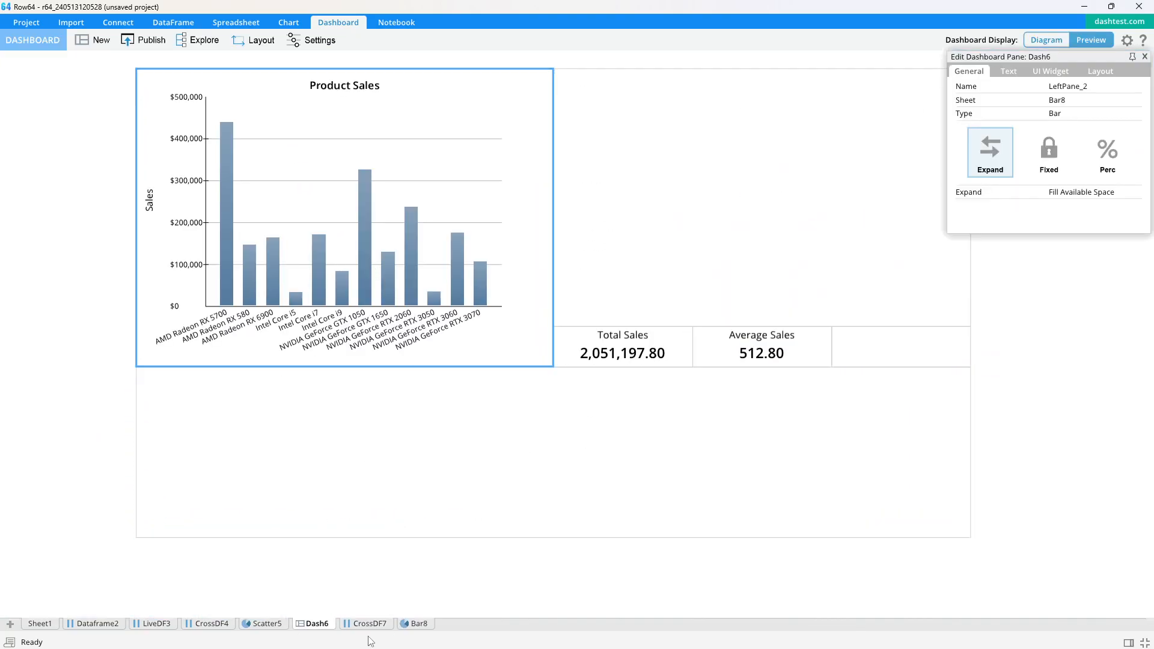
left_click_drag(414, 625, 655, 269)
left_click_drag(269, 624, 283, 198)
left_click_drag(156, 623, 337, 497)
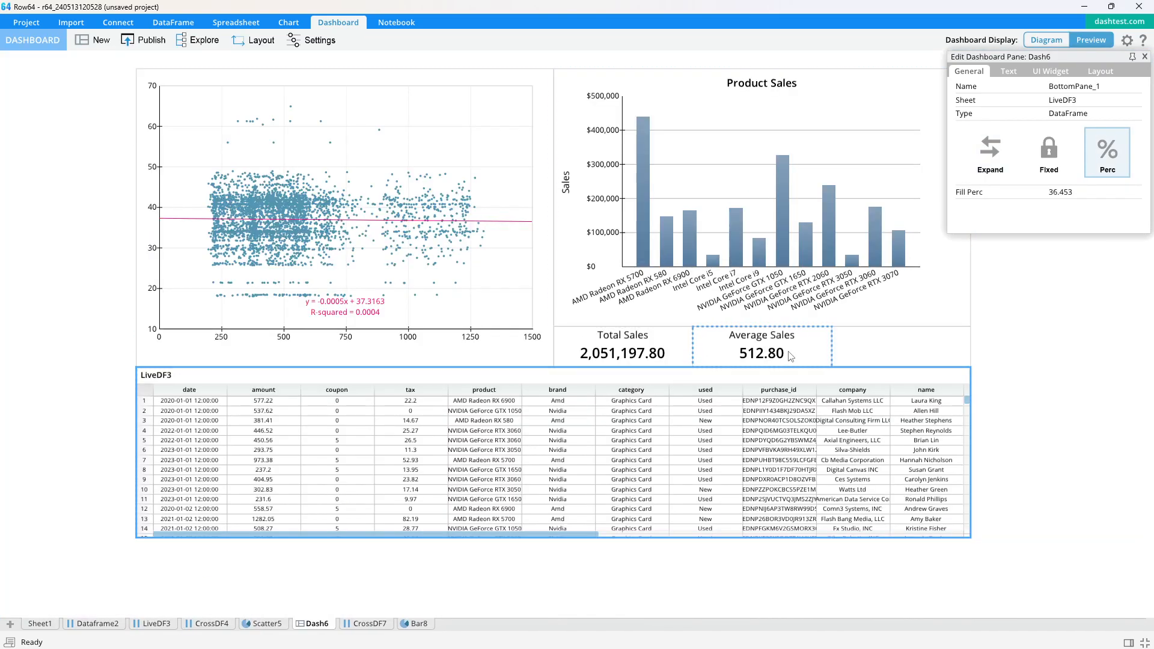
Label the third cell Coupon Average with an =AVERAGE formula over LiveDF3's coupon column, checking the reference design
left_click(851, 345)
left_click(1050, 71)
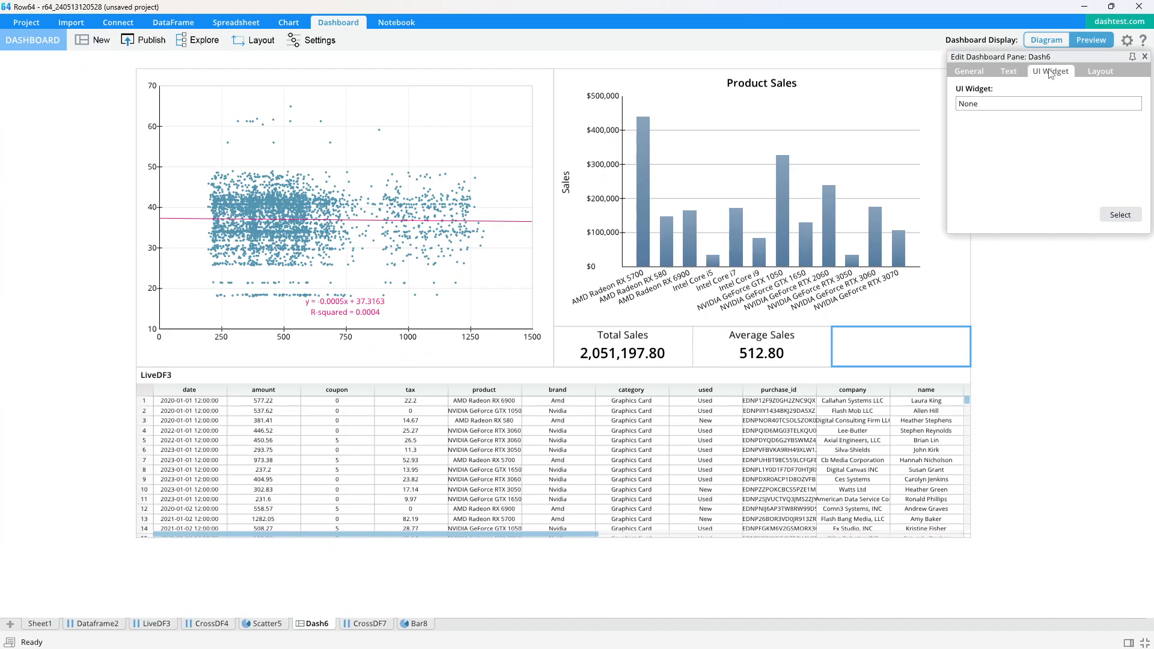
key("alt+Tab")
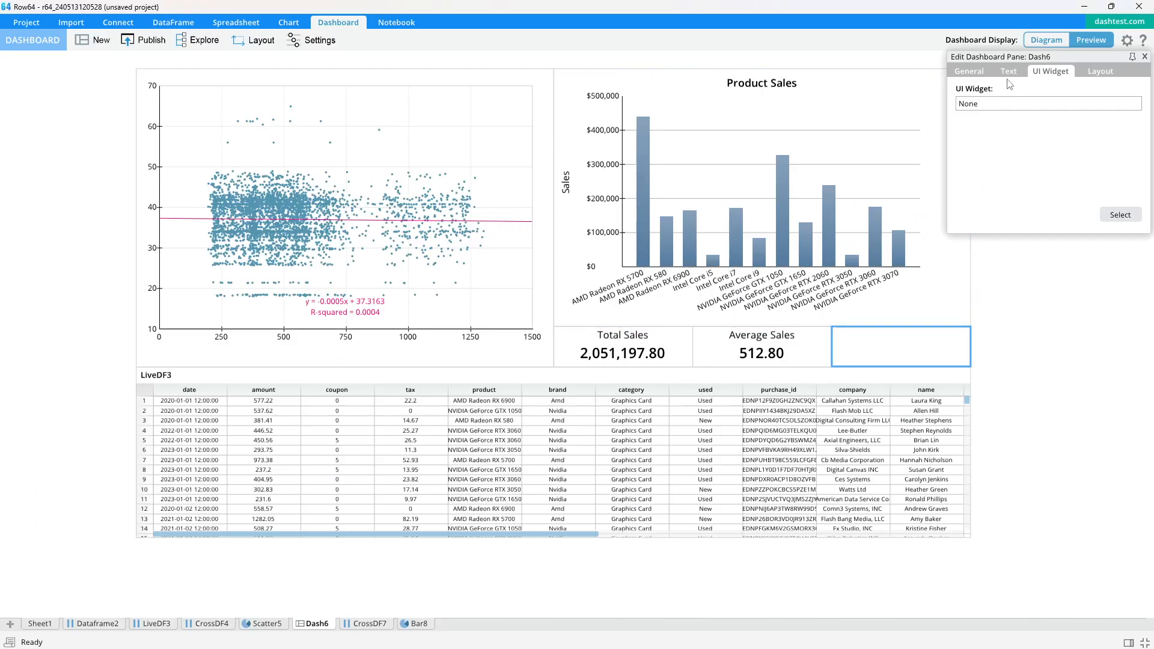
left_click(1008, 71)
left_click(1038, 102)
type("Coupon Average")
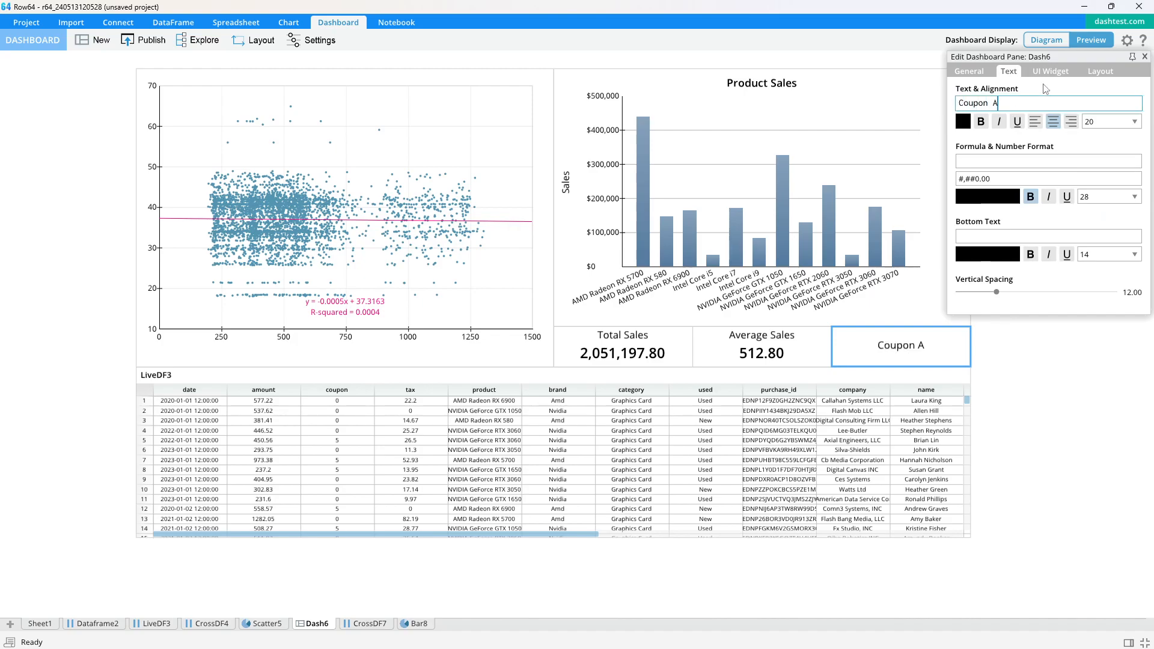
left_click(996, 160)
type("=AVERAAG")
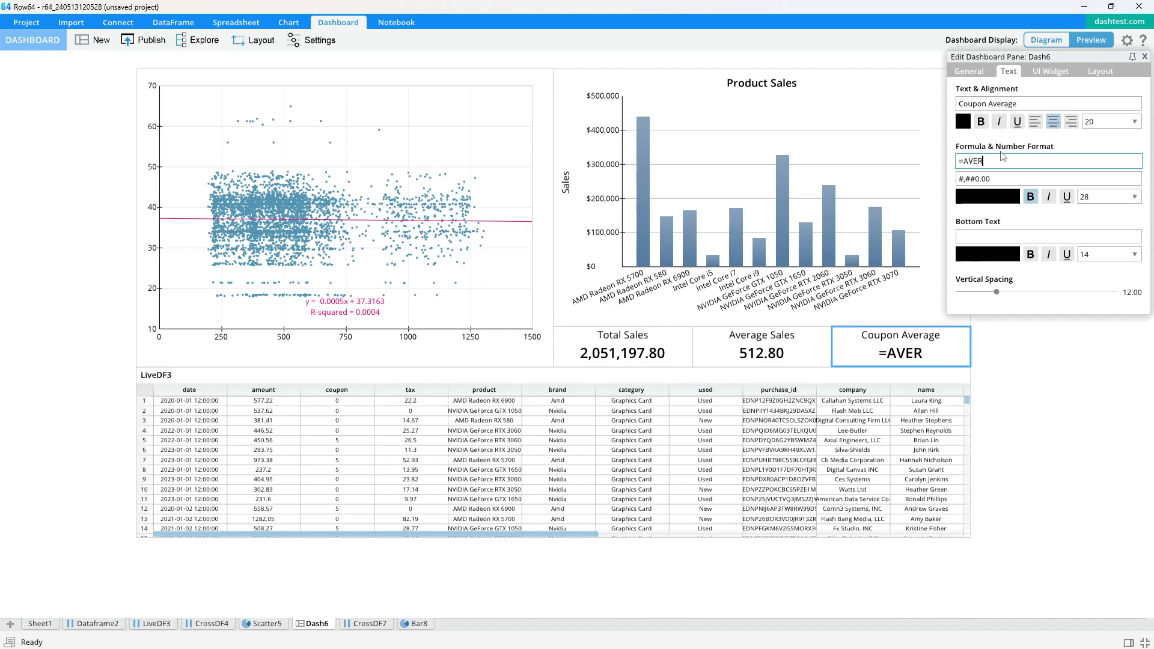
key("BackSpace")
key("BackSpace")
type("GE(")
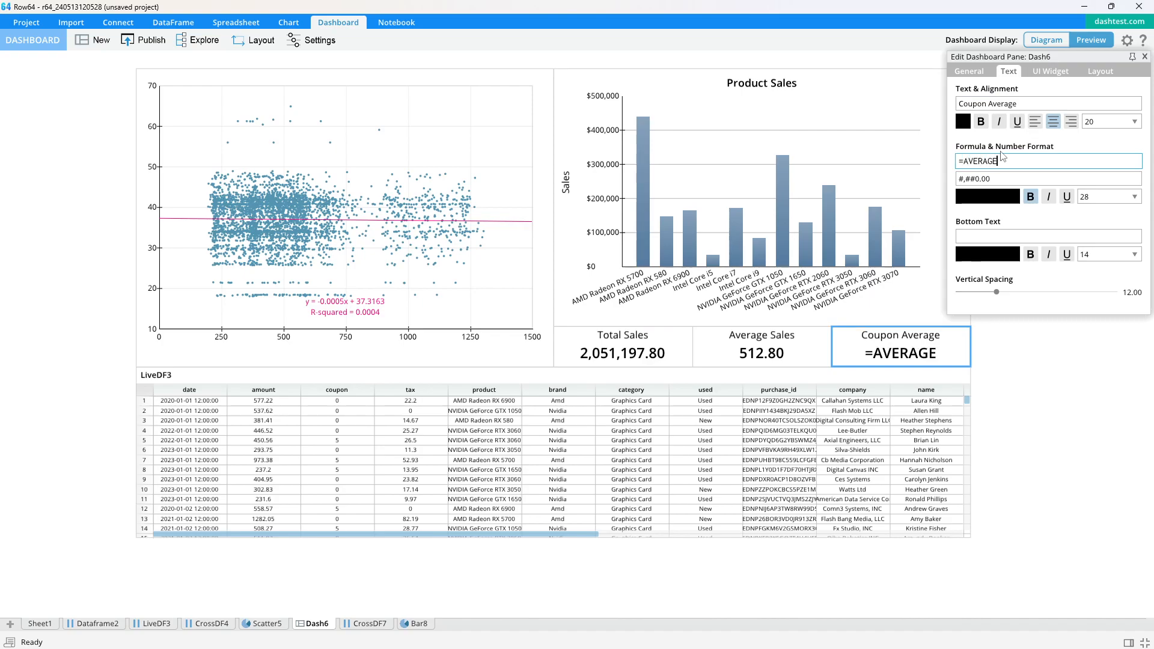
left_click(152, 623)
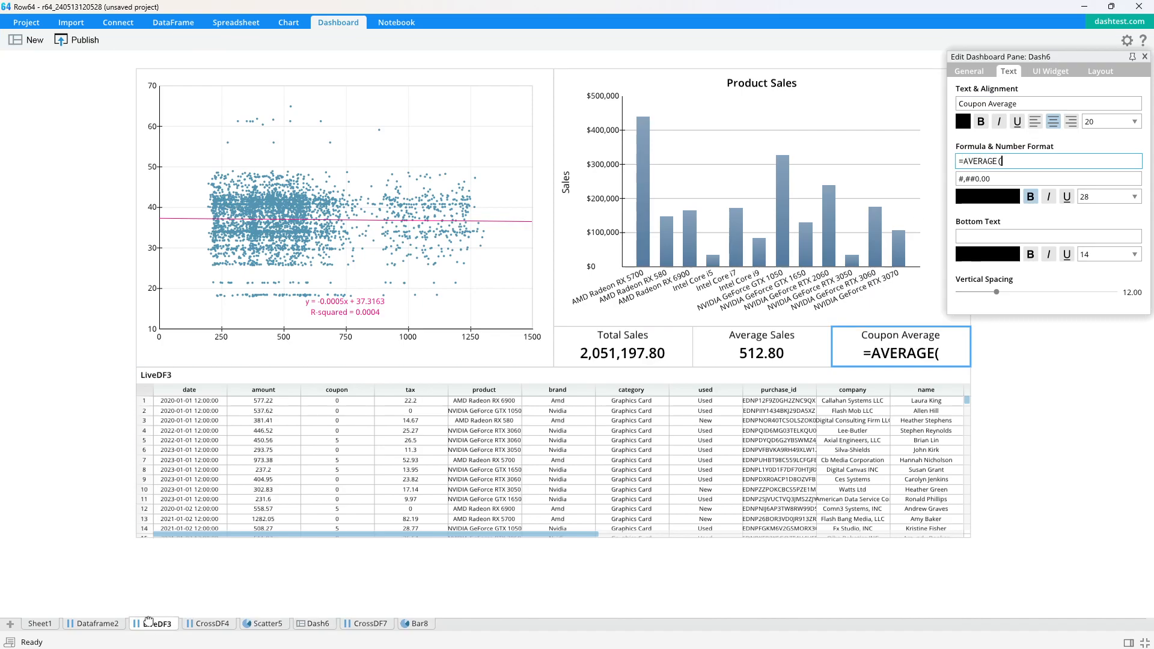
left_click(235, 114)
left_click(1022, 388)
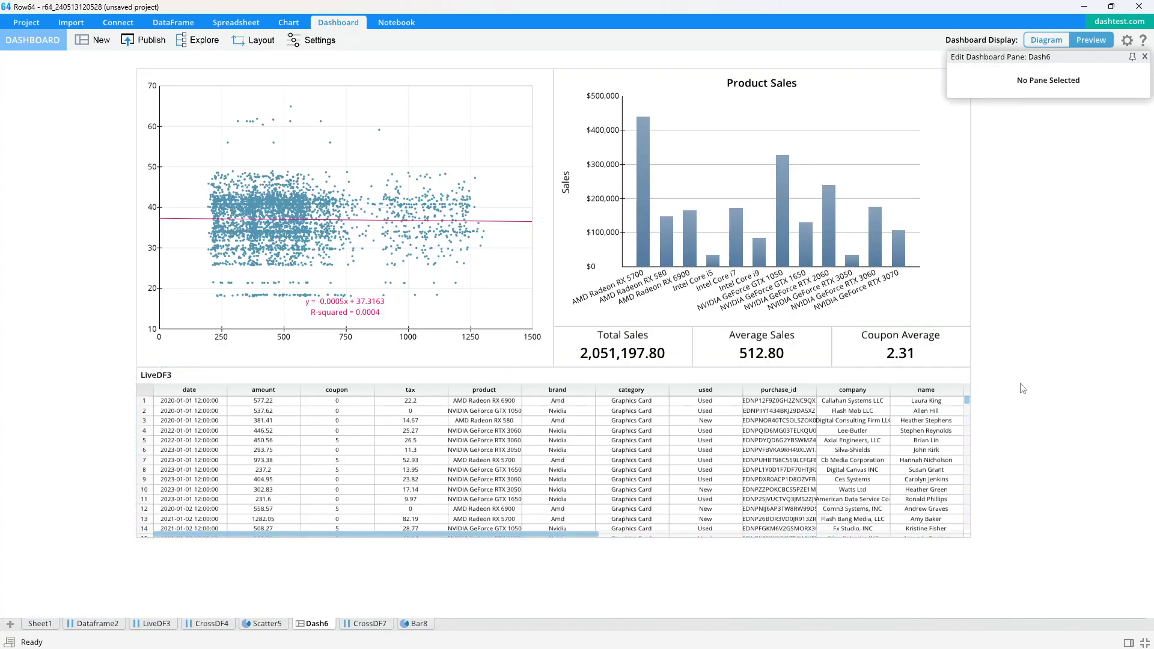
Publish the dashboard to the temp group under the name r-sqaured-01
left_click(1144, 57)
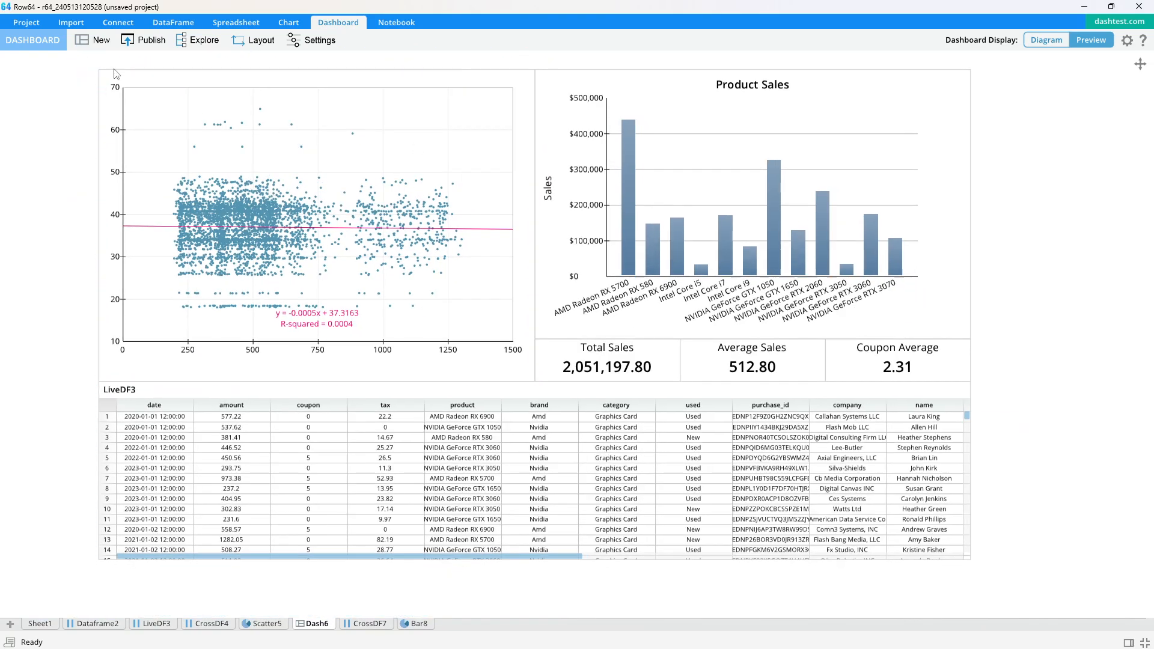
left_click(146, 39)
left_click(495, 241)
left_click(486, 277)
left_click(483, 413)
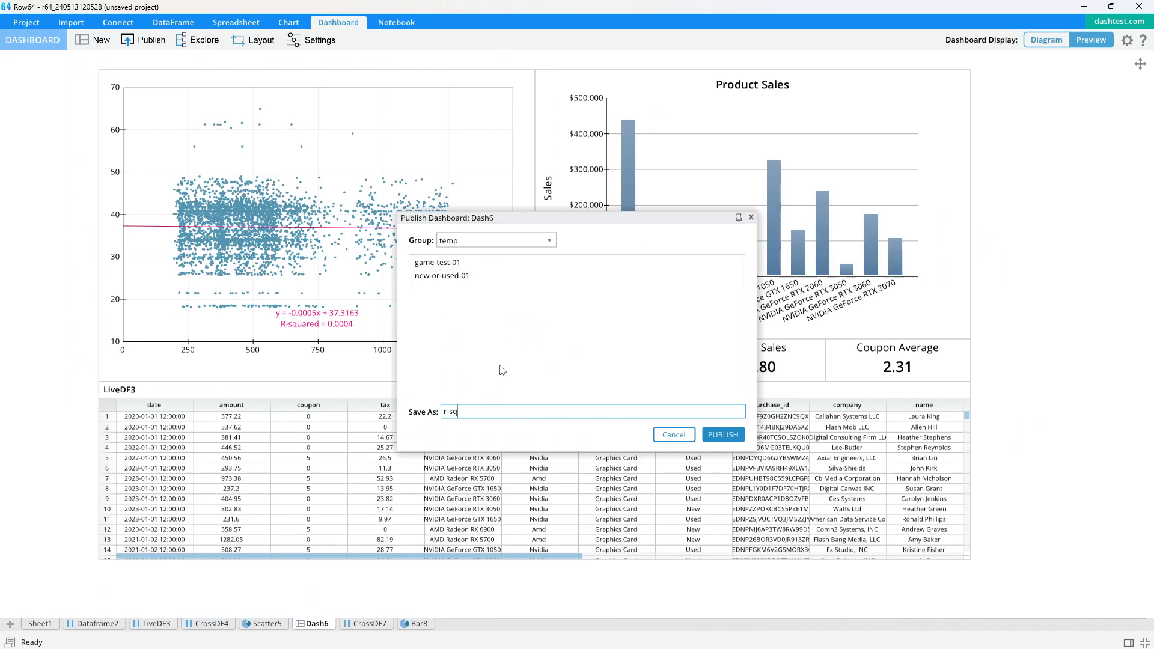
key("Return")
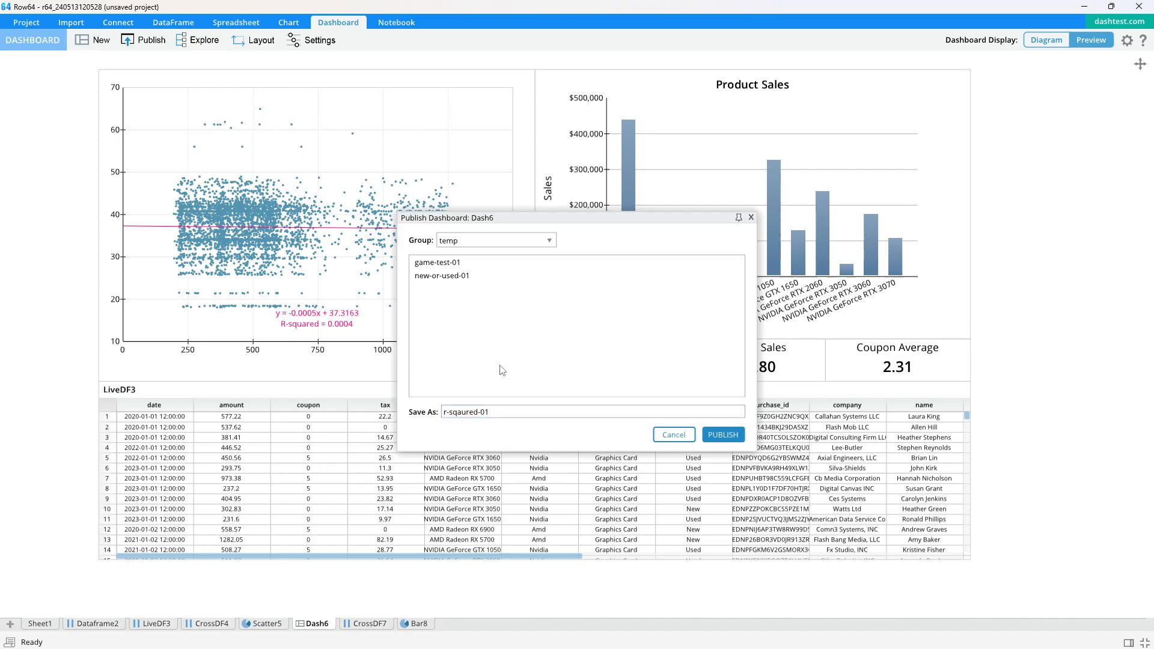
Open the published r-sqaured-01 dashboard in the browser and try filtering by a product bar
left_click_drag(1153, 144, 443, 73)
double_click(443, 74)
left_click(790, 322)
left_click(790, 322)
left_click(791, 322)
left_click(791, 322)
left_click(790, 322)
left_click(791, 322)
Cross-filter the published dashboard by the NVIDIA GeForce RTX 2060 bar
left_click(994, 323)
left_click(994, 324)
left_click(993, 321)
left_click(993, 321)
left_click(958, 290)
left_click(957, 290)
left_click(957, 290)
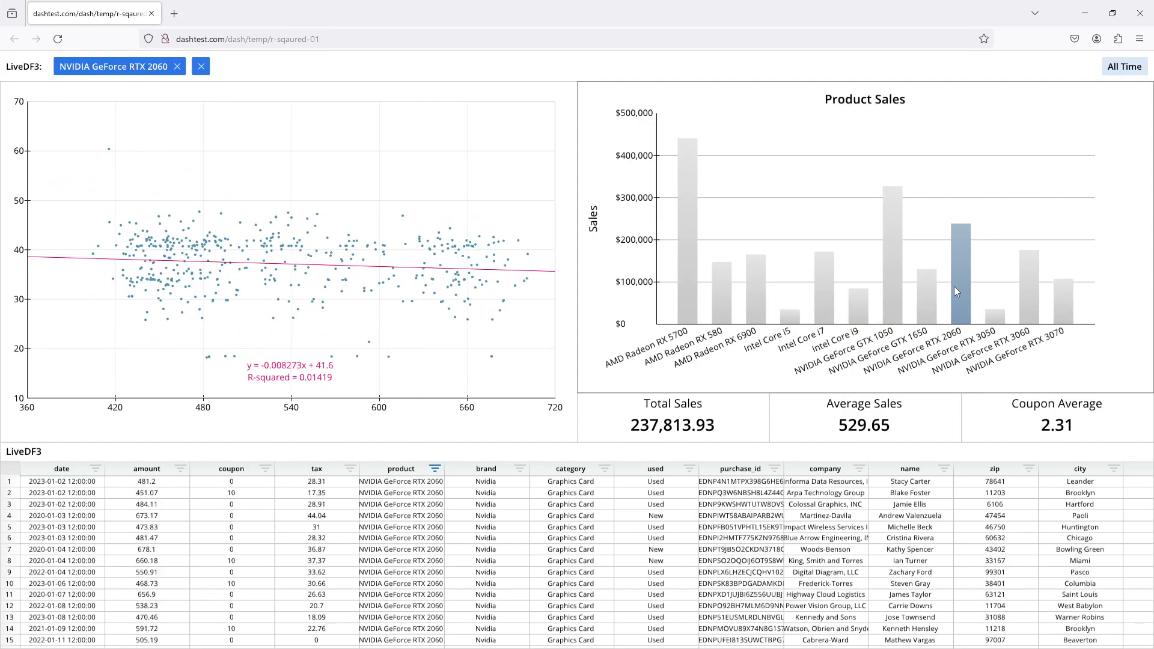
left_click(757, 301)
left_click(754, 297)
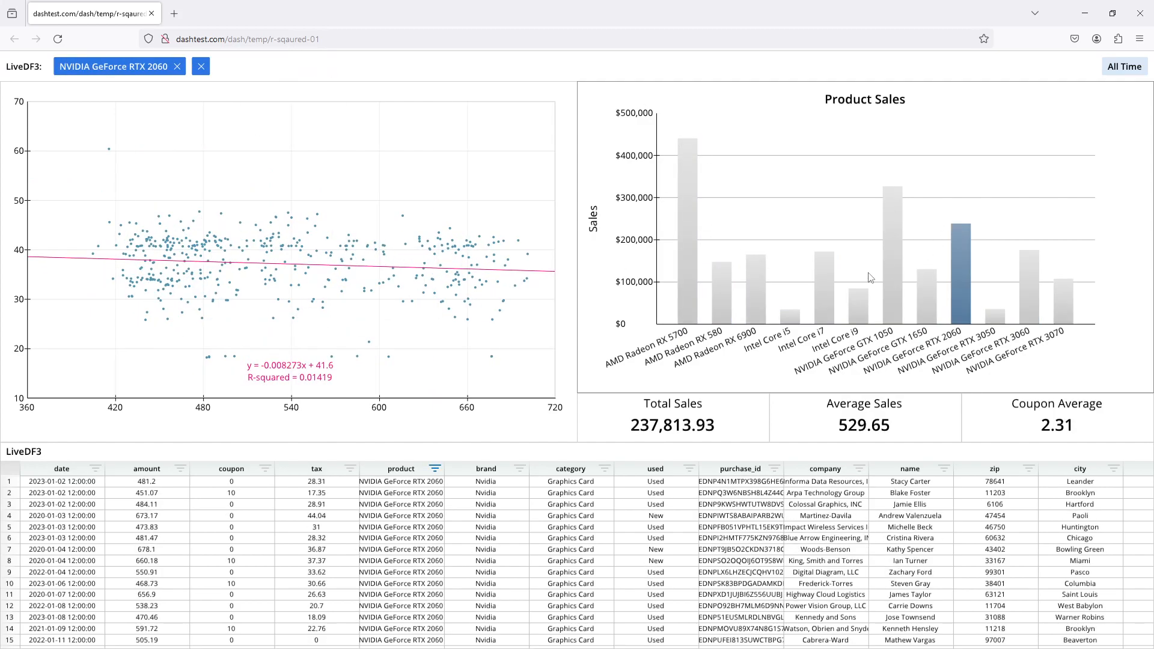